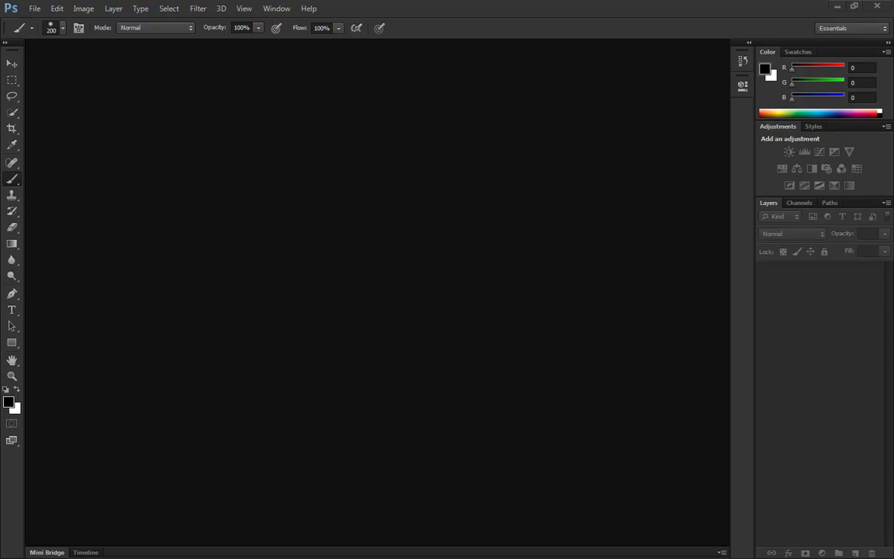
- Open the chandelier photo IMG_4146.JPG through the Open dialog
double_click(315, 269)
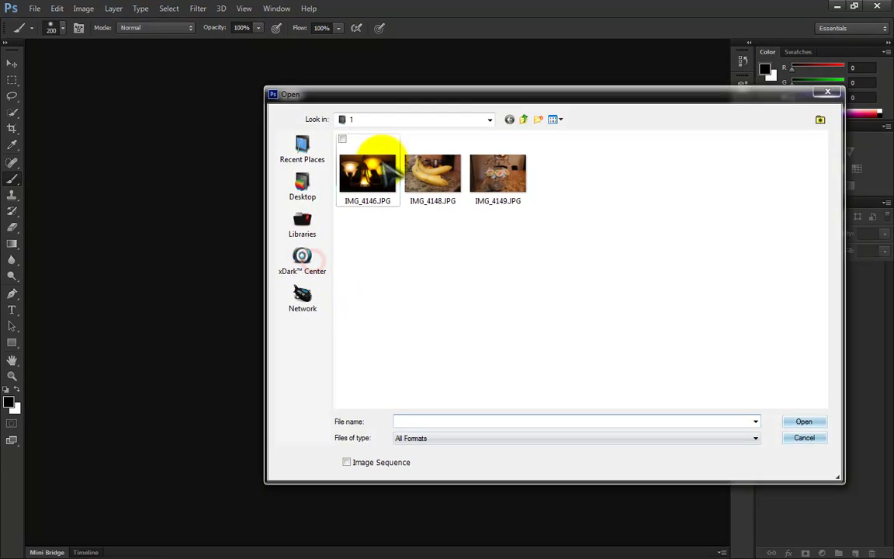
click(371, 175)
double_click(372, 177)
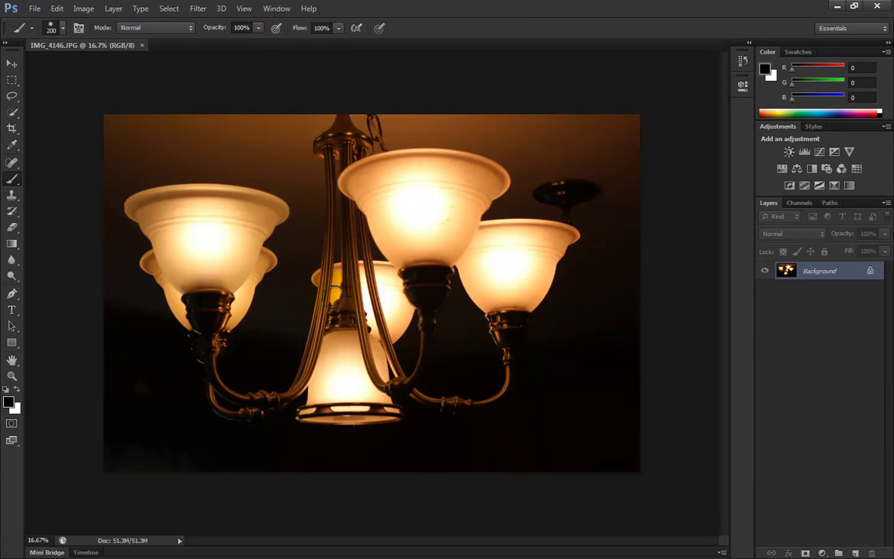
click(438, 230)
- Erase white streaks across the centre and right lamps with the Eraser, undoing one stray curve
click(220, 205)
click(11, 228)
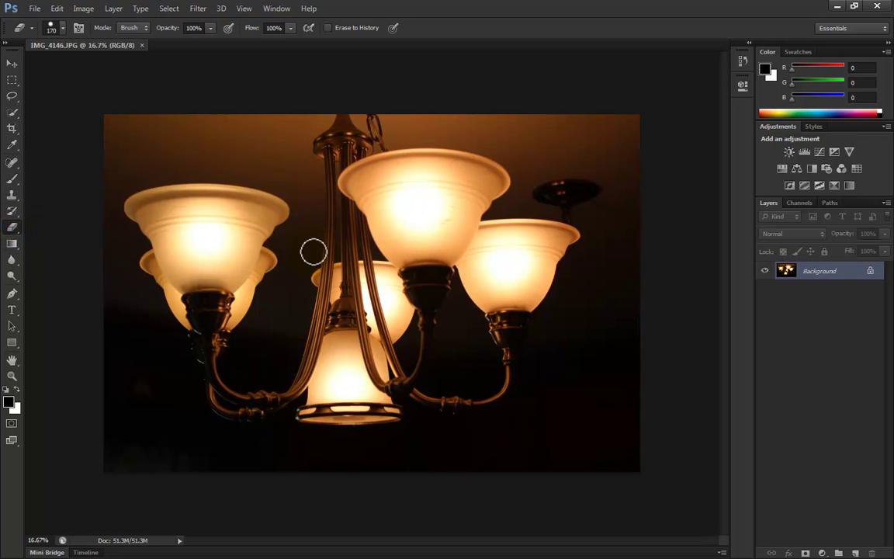
drag(423, 284, 363, 286)
mouse_move(225, 309)
mouse_down()
mouse_move(485, 289)
mouse_move(513, 339)
mouse_move(481, 337)
mouse_up()
drag(500, 380, 456, 386)
key(ctrl+z)
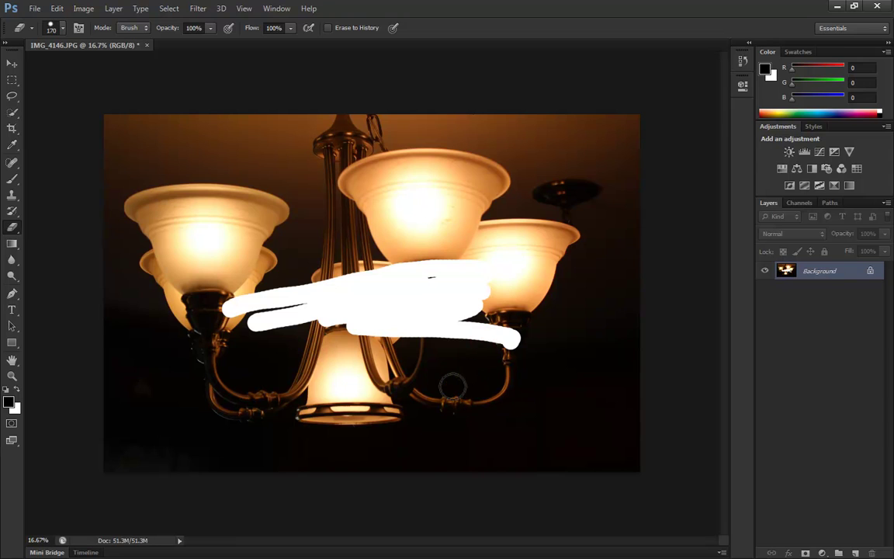
mouse_move(493, 353)
mouse_down()
mouse_move(495, 376)
mouse_move(444, 374)
mouse_move(463, 376)
mouse_up()
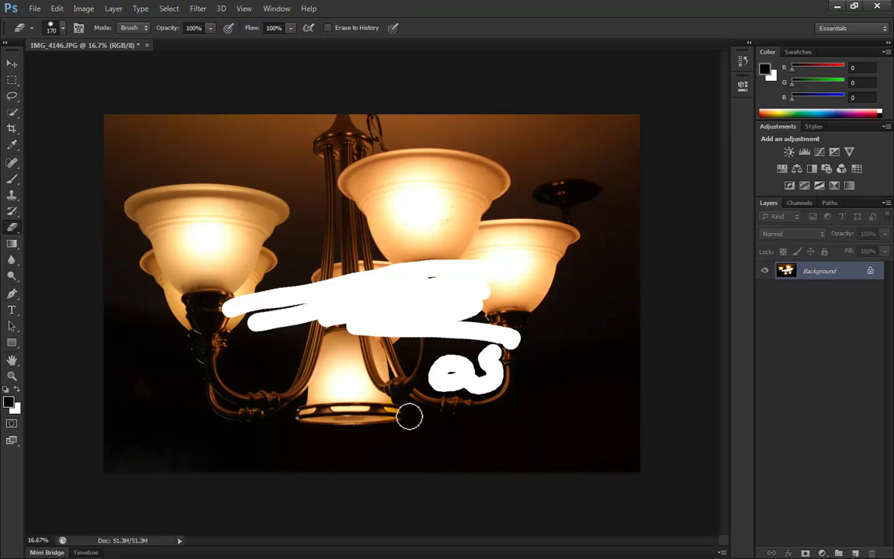
- Step backward through history until all the erased streaks are gone
click(35, 8)
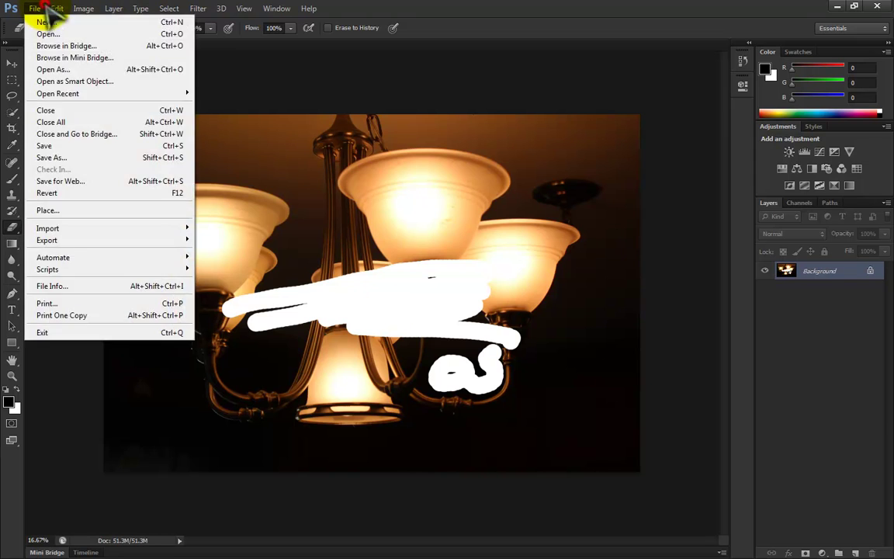
mouse_move(57, 8)
click(77, 45)
click(57, 9)
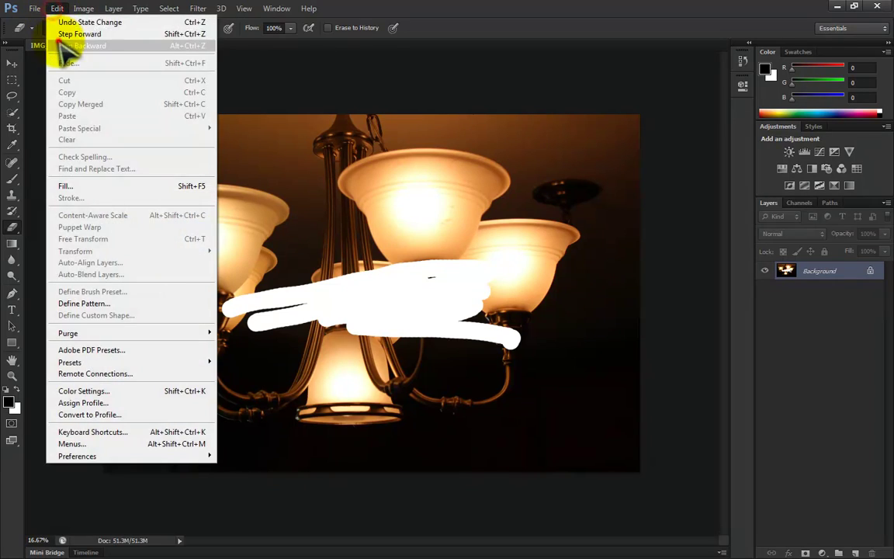
click(77, 45)
key(ctrl+alt+z)
- Add a white layer mask to Layer 0 and target the mask for painting
click(806, 347)
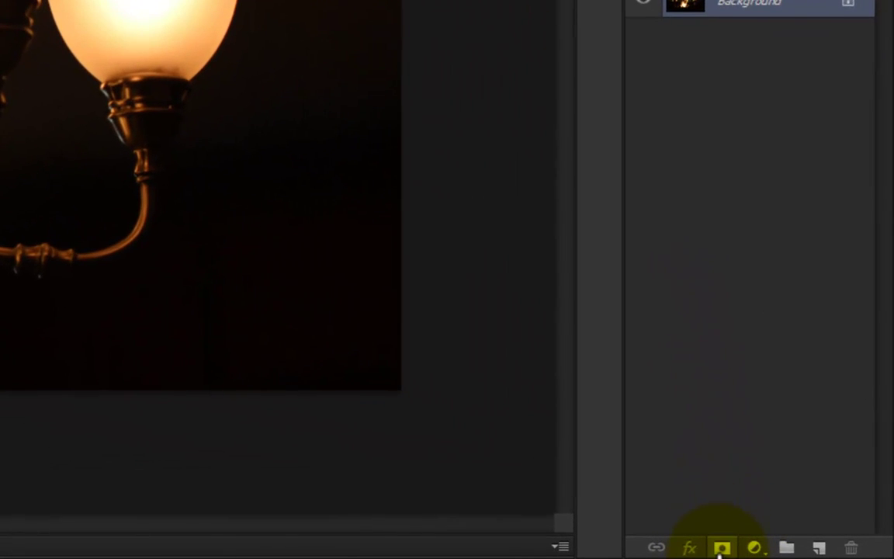
click(722, 548)
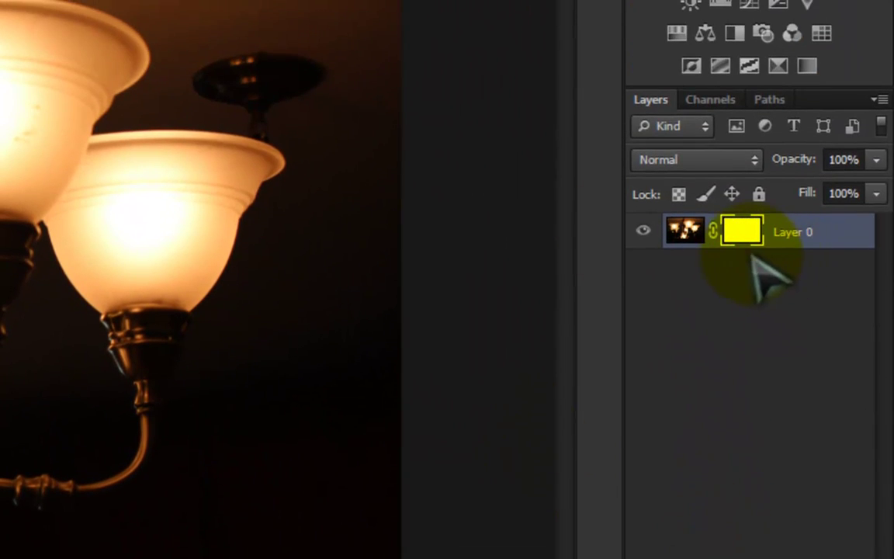
click(683, 233)
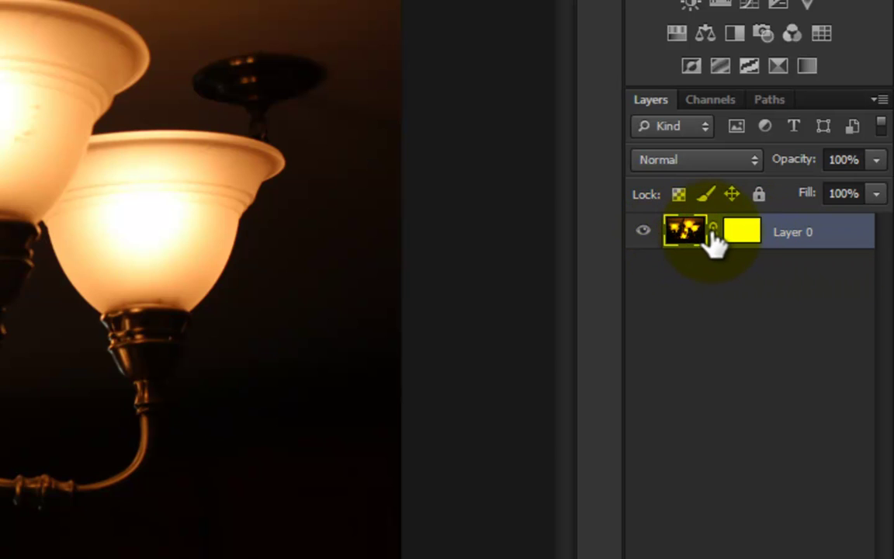
click(733, 235)
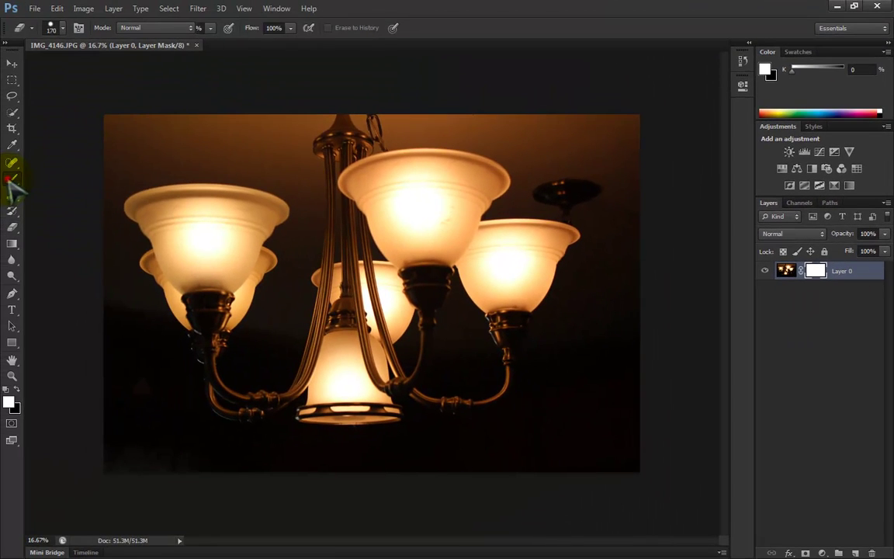
click(12, 177)
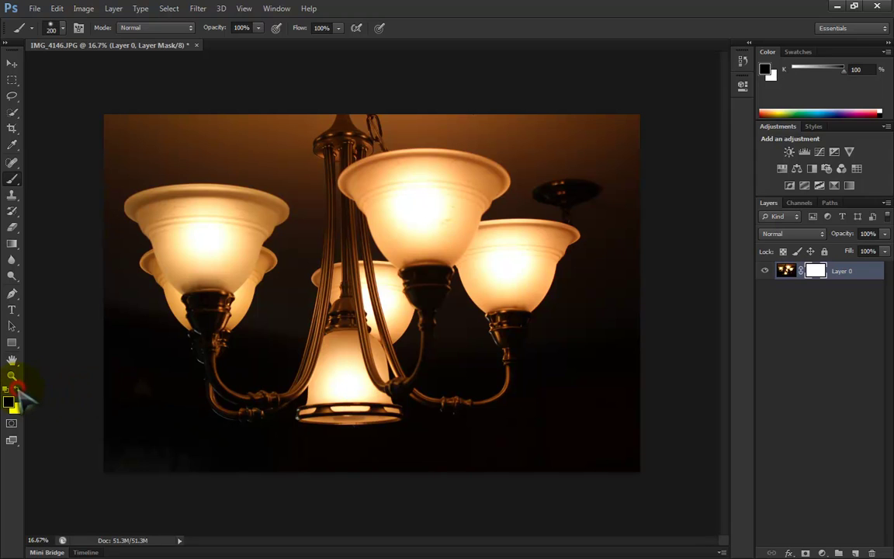
- Paint black on Layer 0's mask to hide the chandelier's centre and lower right arm
click(17, 388)
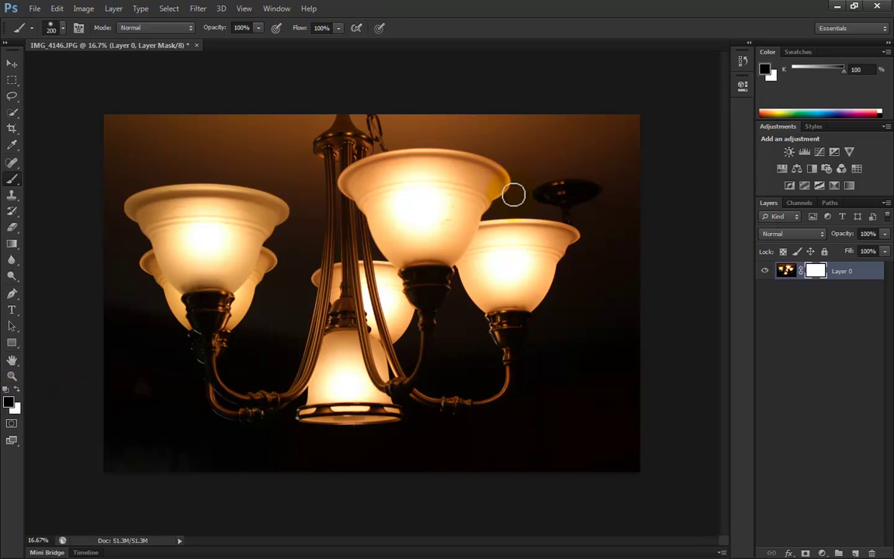
mouse_move(514, 193)
mouse_down()
mouse_move(291, 235)
mouse_move(292, 286)
mouse_move(344, 317)
mouse_move(343, 363)
mouse_move(454, 402)
mouse_up()
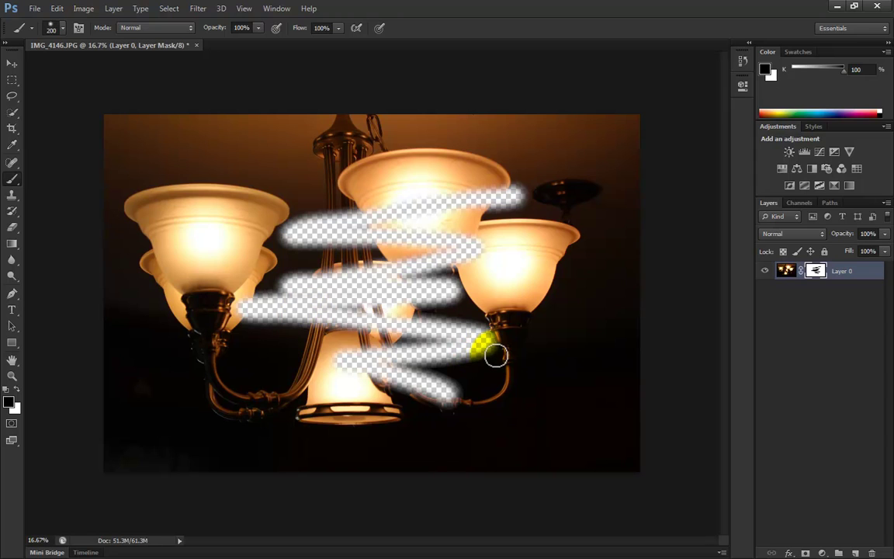
mouse_move(494, 365)
mouse_down()
mouse_move(479, 388)
mouse_move(449, 389)
mouse_move(464, 371)
mouse_move(406, 369)
mouse_move(471, 353)
mouse_move(463, 379)
mouse_move(396, 371)
mouse_move(489, 353)
mouse_move(483, 390)
mouse_up()
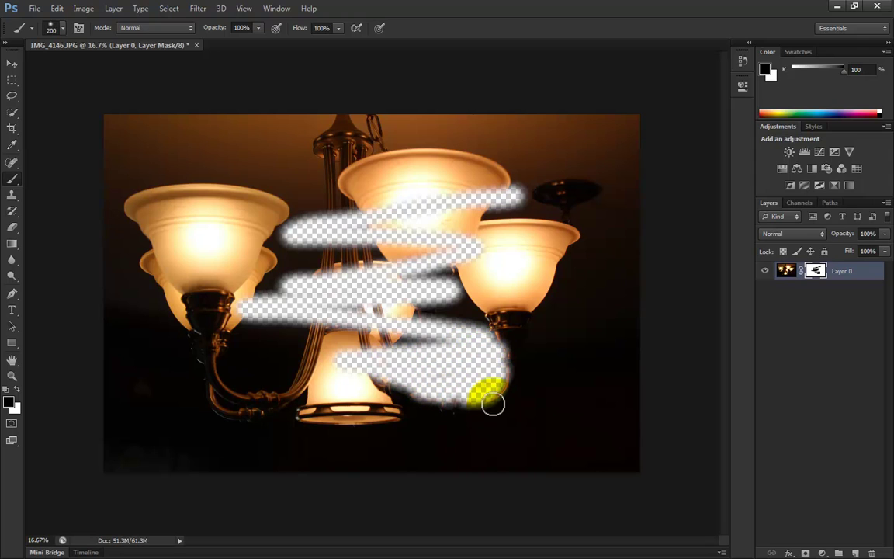
- Paint white on the mask to restore hidden areas along the lower edge and middle
click(16, 388)
click(473, 395)
click(816, 270)
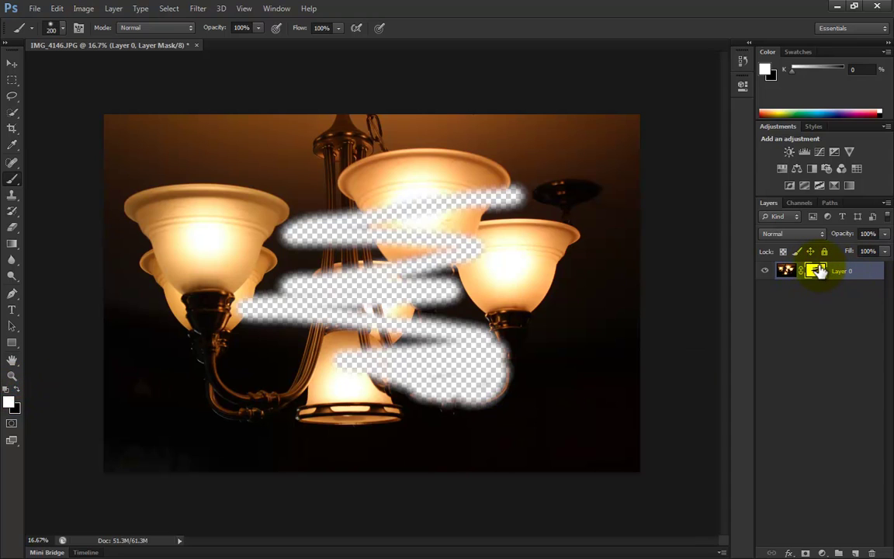
mouse_move(524, 399)
mouse_down()
mouse_move(433, 412)
mouse_move(492, 379)
mouse_move(395, 415)
mouse_move(433, 278)
mouse_move(309, 283)
mouse_move(322, 314)
mouse_move(278, 336)
mouse_move(244, 295)
mouse_move(256, 248)
mouse_move(260, 310)
mouse_move(295, 226)
mouse_move(277, 244)
mouse_move(343, 192)
mouse_move(467, 185)
mouse_move(491, 216)
mouse_move(486, 200)
mouse_move(260, 206)
mouse_move(275, 230)
mouse_move(266, 245)
mouse_up()
click(244, 288)
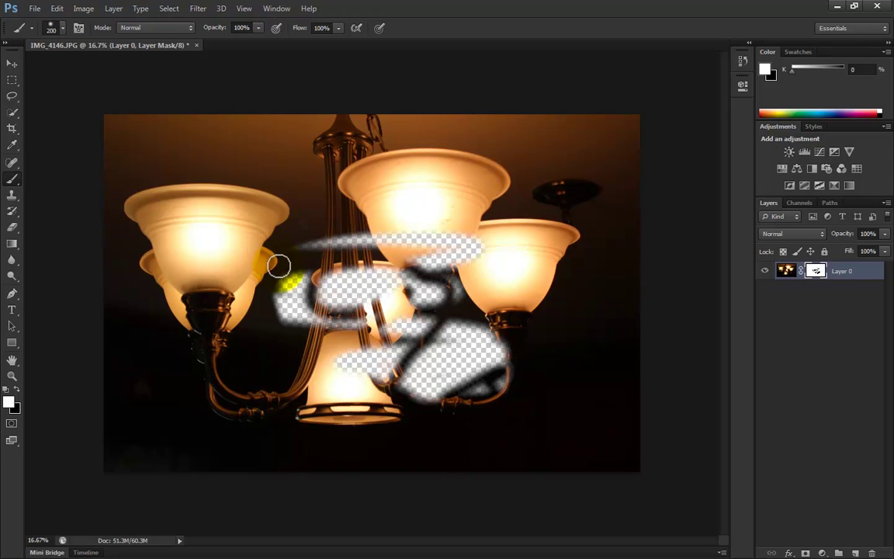
key(e)
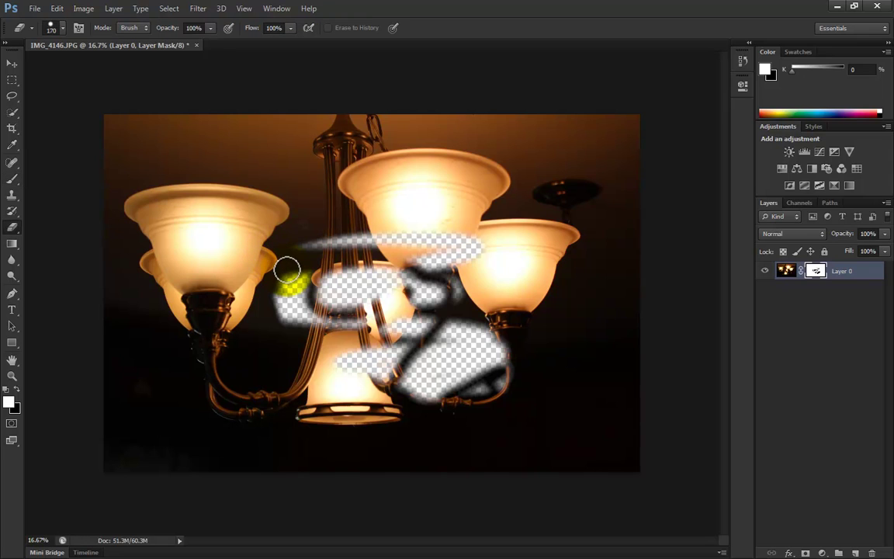
key(b)
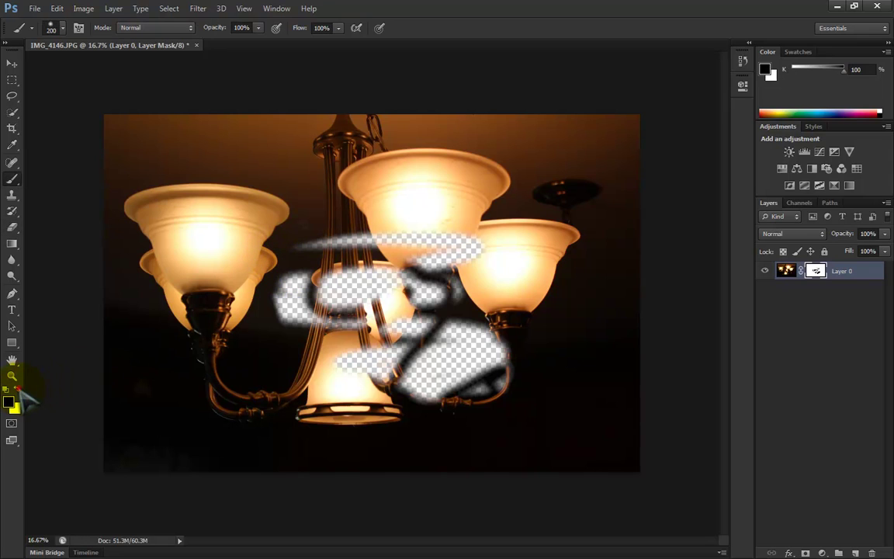
- Set the brush hardness to 100% with black as the painting colour
click(16, 389)
right_click(279, 258)
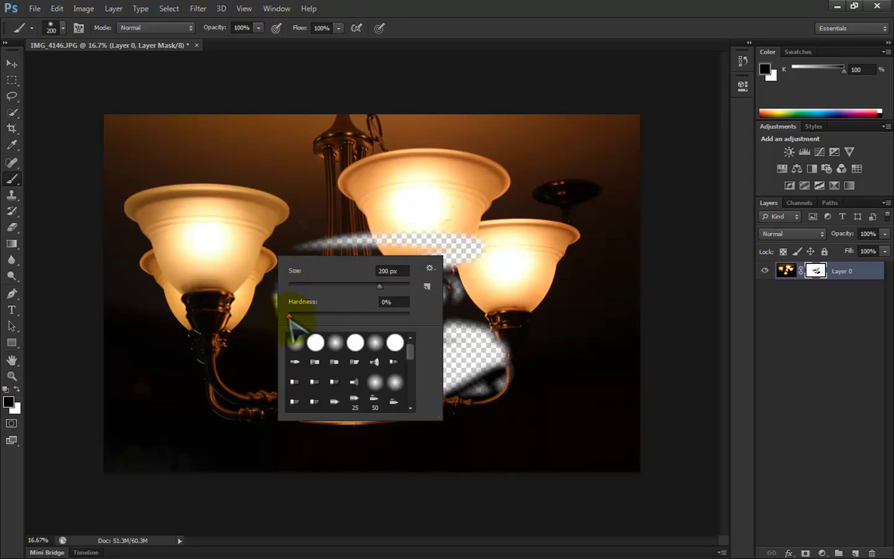
drag(288, 317, 387, 318)
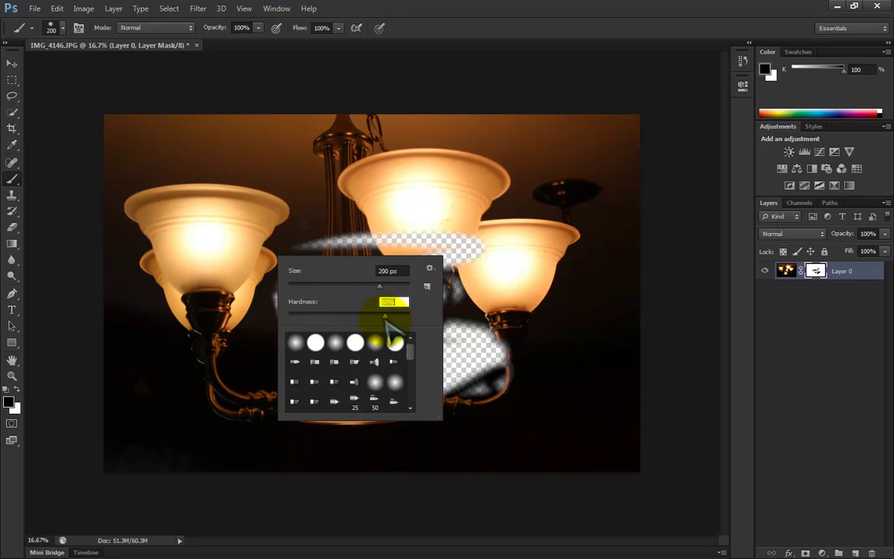
key(Return)
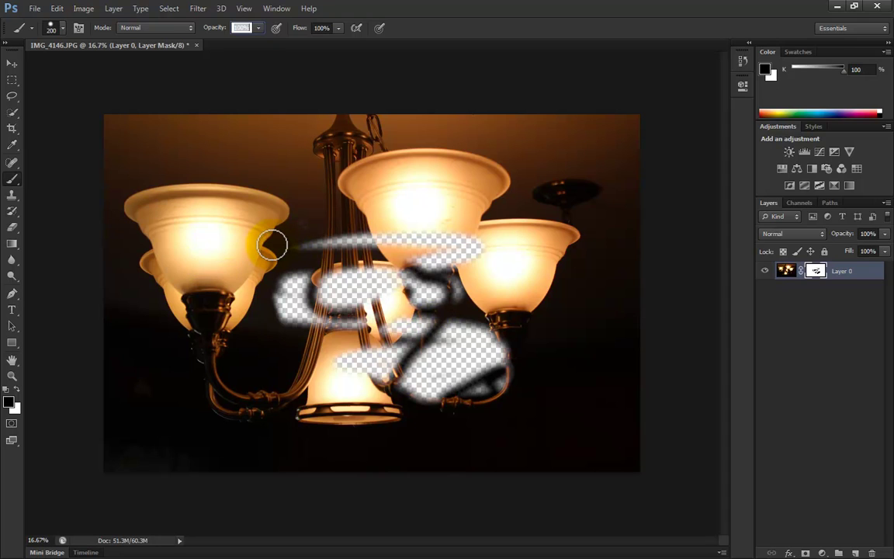
- Hide chandelier near the left lamp, then paint white to restore from the lower right arm to centre
mouse_move(271, 245)
mouse_down()
mouse_move(298, 218)
mouse_move(284, 235)
mouse_move(280, 266)
mouse_move(252, 257)
mouse_move(278, 209)
mouse_move(254, 235)
mouse_move(259, 226)
mouse_move(247, 264)
mouse_move(249, 273)
mouse_move(266, 264)
mouse_move(253, 259)
mouse_move(266, 267)
mouse_move(235, 251)
mouse_move(258, 273)
mouse_up()
key(x)
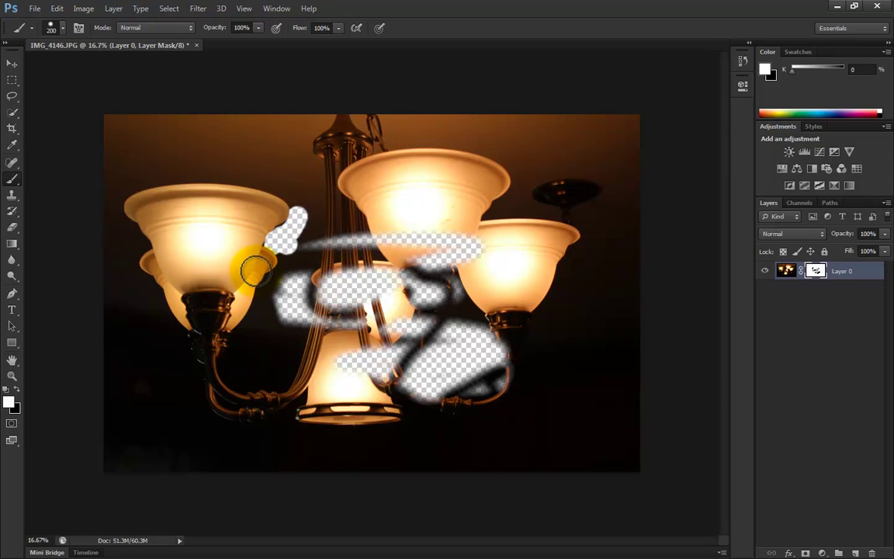
drag(255, 269, 249, 231)
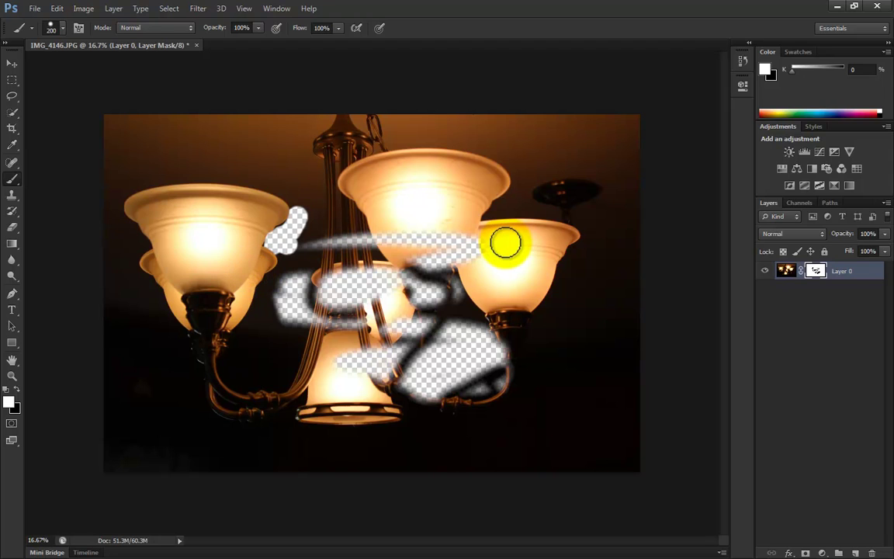
mouse_move(505, 243)
mouse_down()
mouse_move(190, 280)
mouse_move(546, 290)
mouse_move(272, 245)
mouse_move(279, 219)
mouse_move(460, 381)
mouse_move(340, 296)
mouse_move(276, 235)
mouse_move(268, 253)
mouse_move(297, 243)
mouse_move(783, 419)
mouse_up()
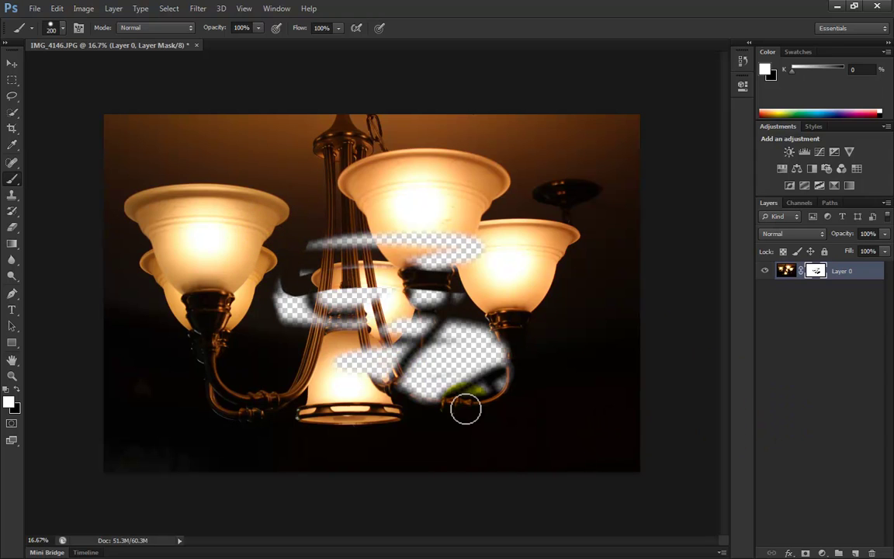
mouse_move(465, 409)
mouse_down()
mouse_move(359, 355)
mouse_move(367, 304)
mouse_move(282, 244)
mouse_move(377, 206)
mouse_move(300, 255)
mouse_move(737, 547)
mouse_up()
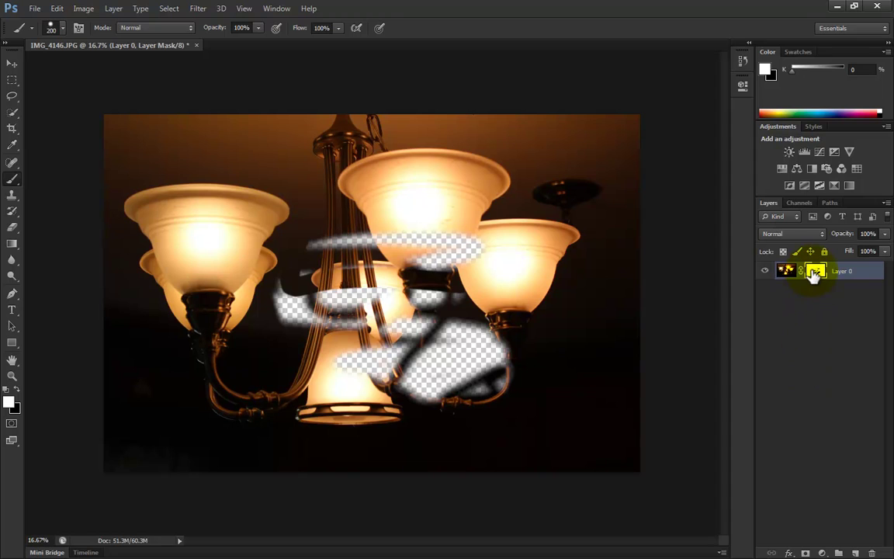
- Disable and then re-enable Layer 0's layer mask
right_click(816, 270)
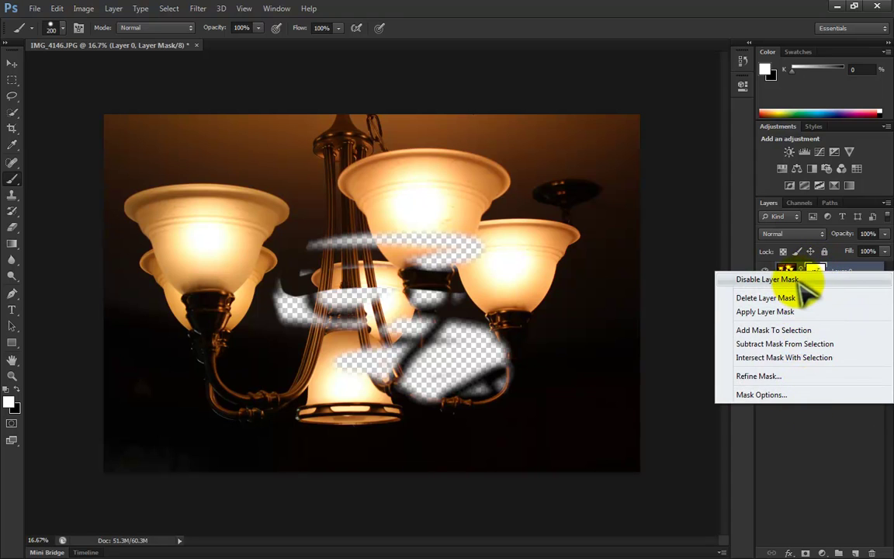
click(797, 279)
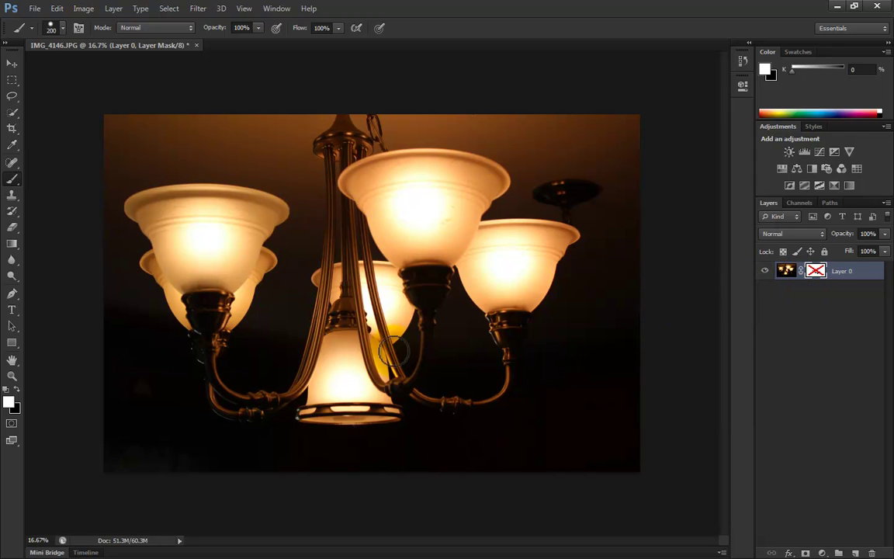
right_click(816, 270)
click(815, 280)
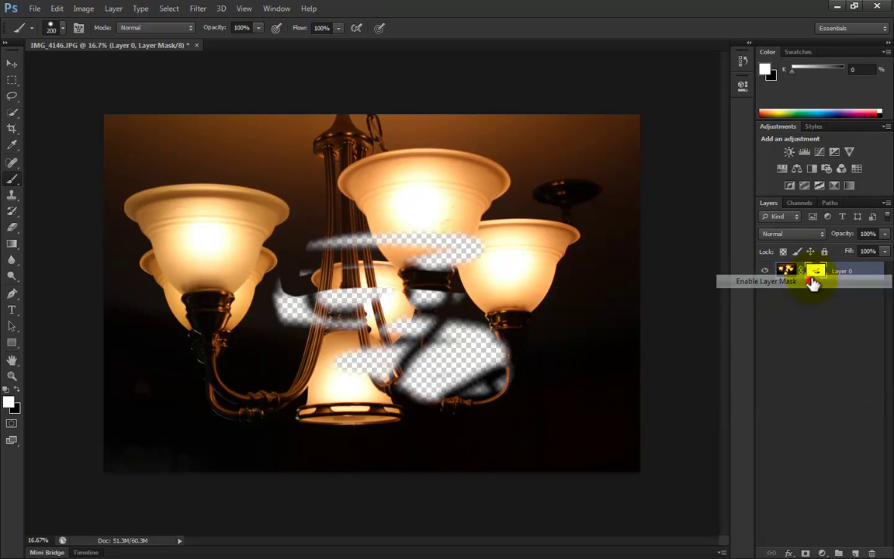
- Delete the mask, undo the deletion, then choose Apply Layer Mask on Layer 0
right_click(815, 273)
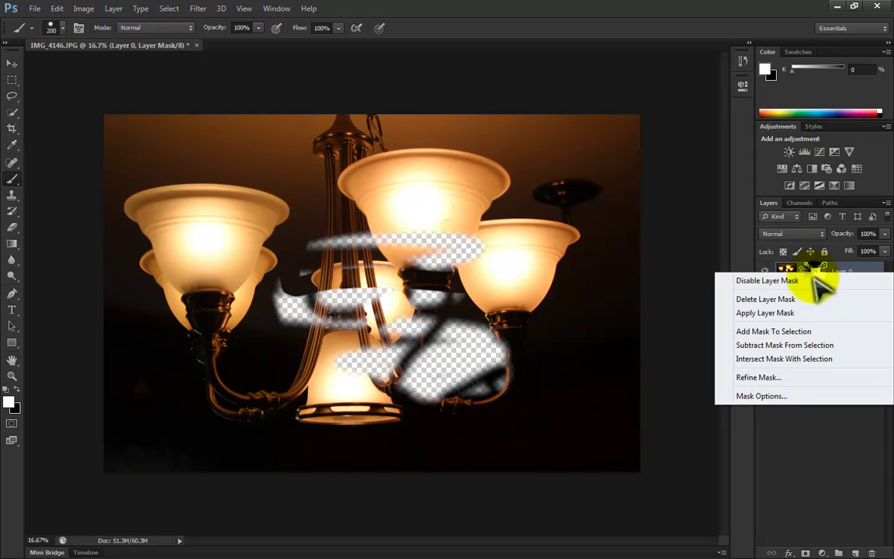
click(765, 299)
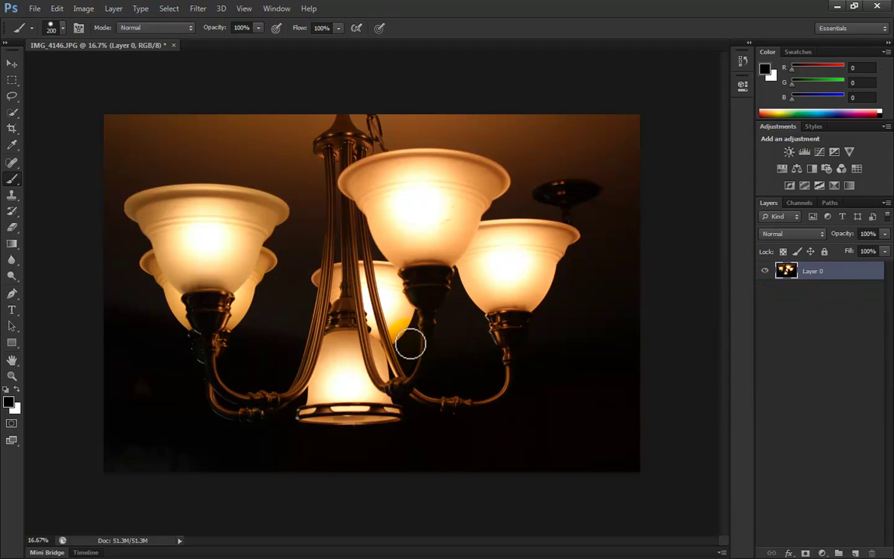
key(ctrl+z)
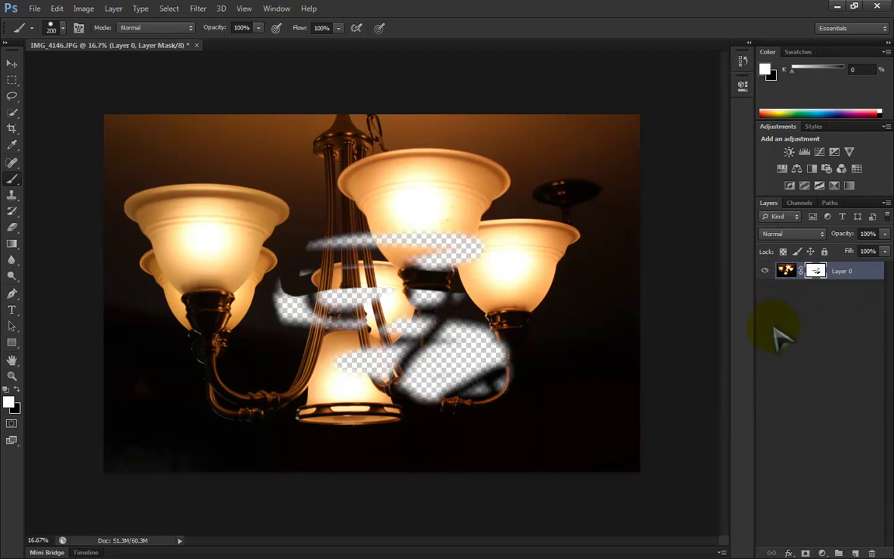
right_click(815, 272)
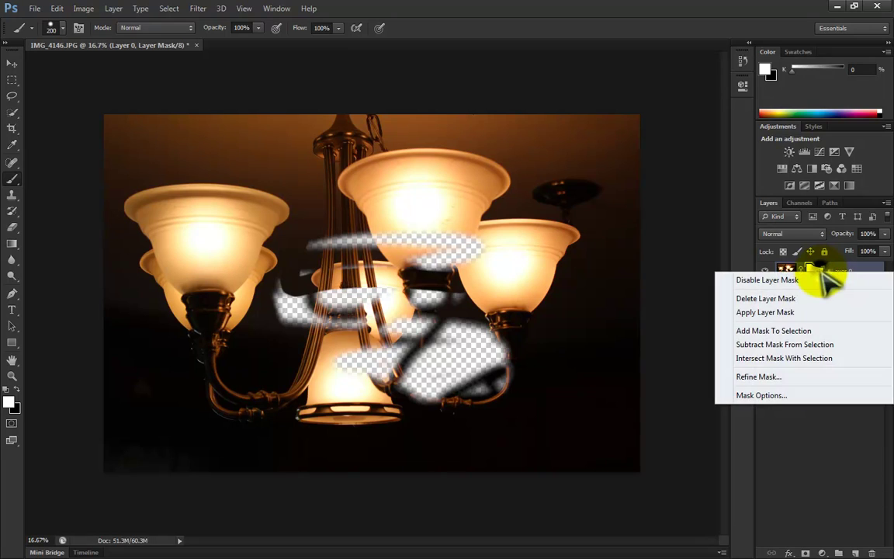
click(811, 312)
mouse_move(465, 334)
mouse_down()
mouse_move(435, 364)
mouse_move(368, 362)
mouse_move(397, 316)
mouse_move(342, 321)
mouse_move(434, 338)
mouse_move(479, 367)
mouse_move(427, 384)
mouse_move(462, 384)
mouse_move(475, 337)
mouse_move(420, 387)
mouse_move(401, 370)
mouse_move(354, 364)
mouse_move(394, 345)
mouse_move(408, 324)
mouse_move(364, 321)
mouse_move(315, 297)
mouse_move(382, 290)
mouse_move(303, 305)
mouse_up()
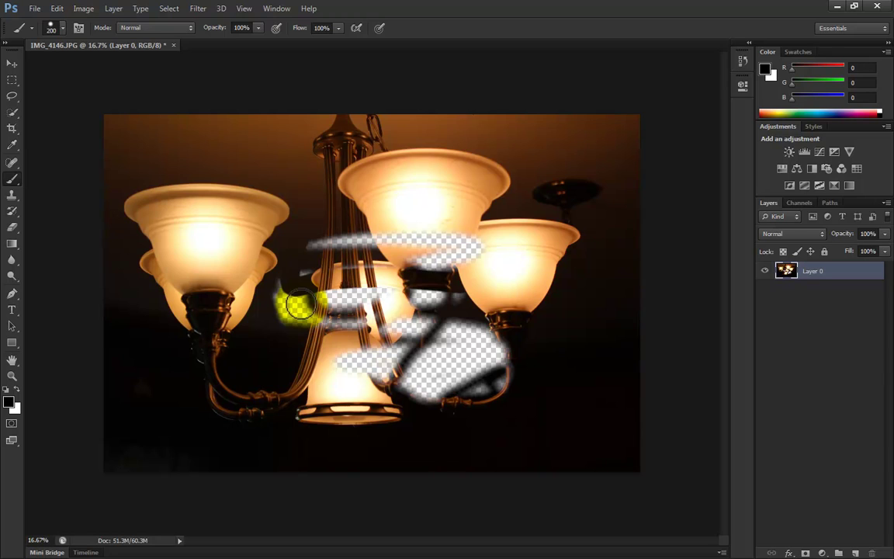
drag(300, 306, 289, 299)
- Select the mask thumbnail and choose Delete Layer Mask
click(800, 275)
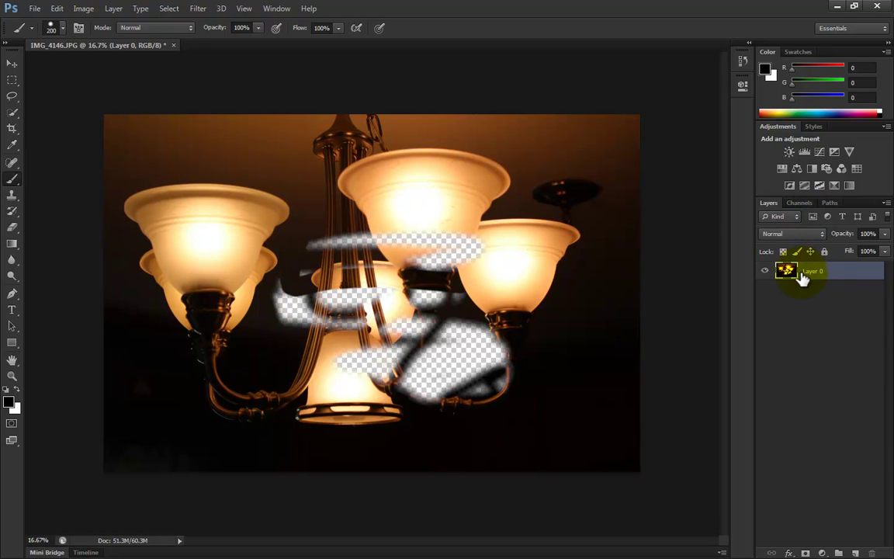
right_click(815, 276)
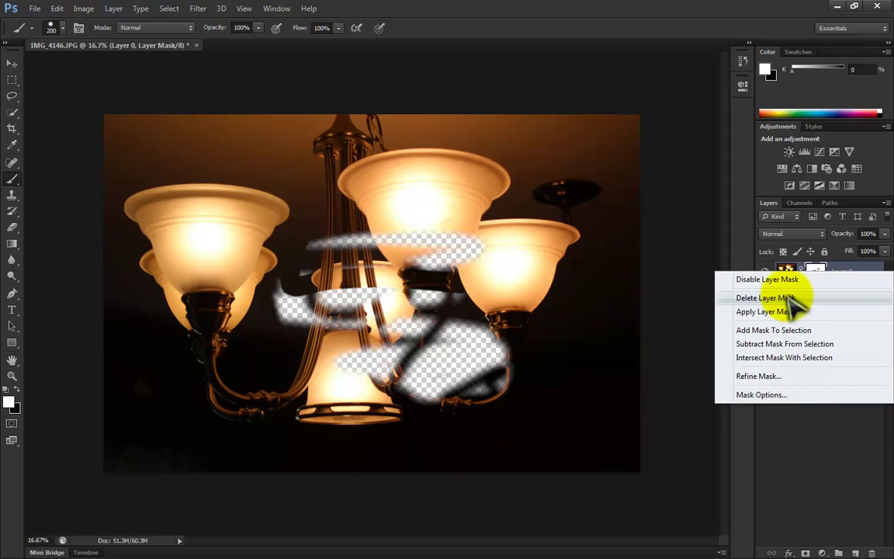
click(728, 429)
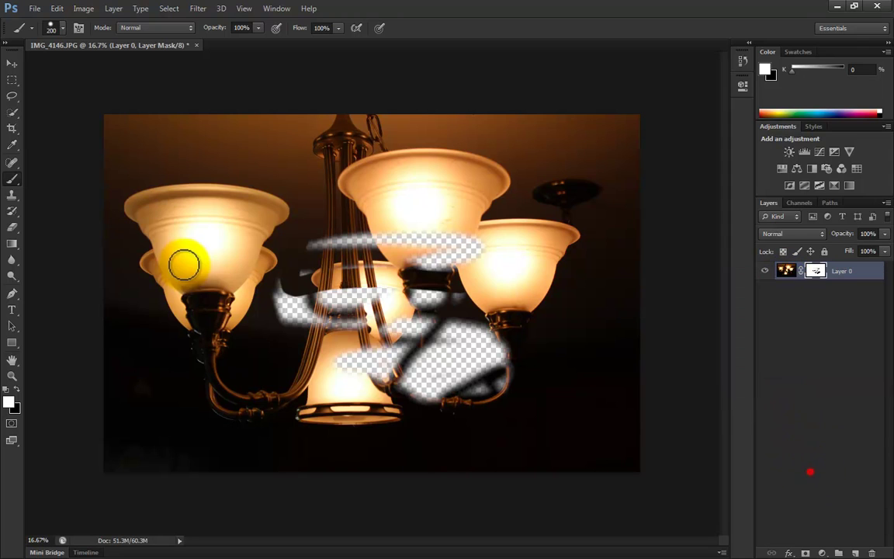
right_click(815, 273)
click(811, 300)
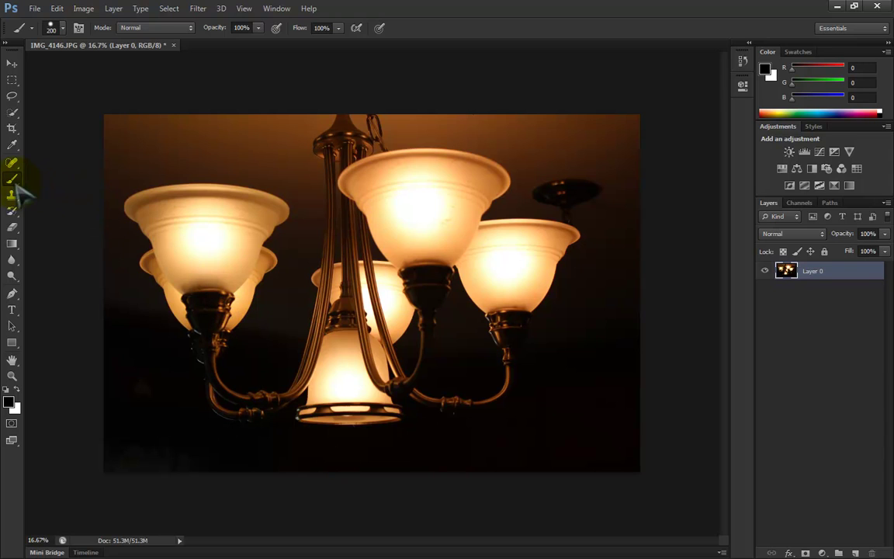
- Pick bright blue 0600ff in the foreground Color Picker
click(12, 402)
click(12, 402)
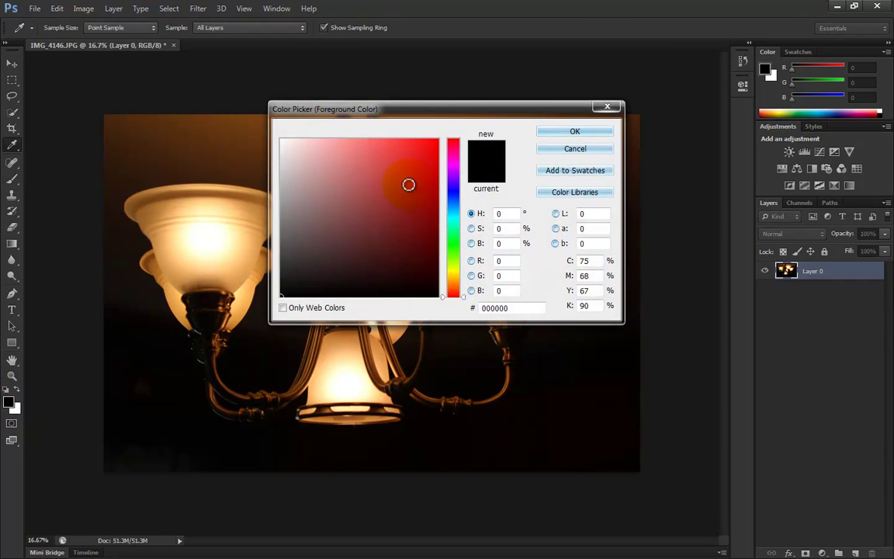
click(398, 173)
click(409, 193)
click(453, 184)
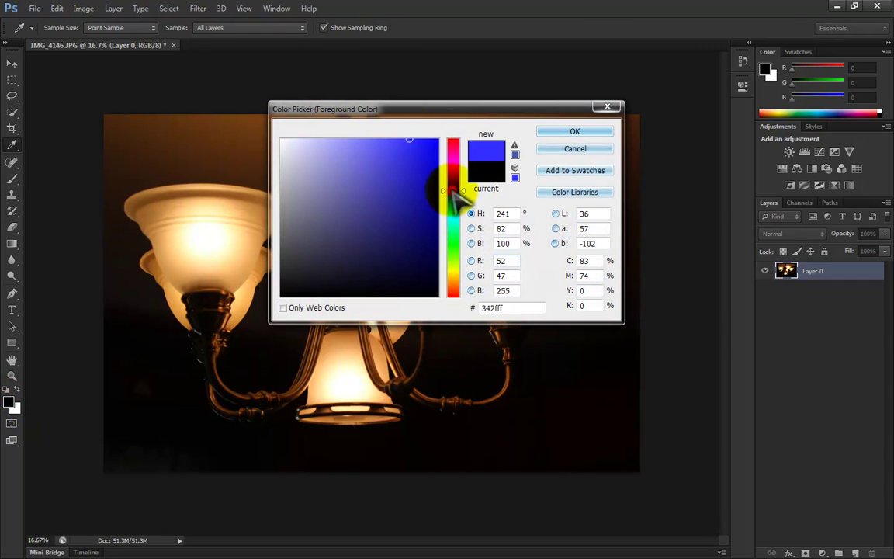
- Confirm blue and paint the letters H, e, y and an exclamation mark with a size 200 brush
click(570, 131)
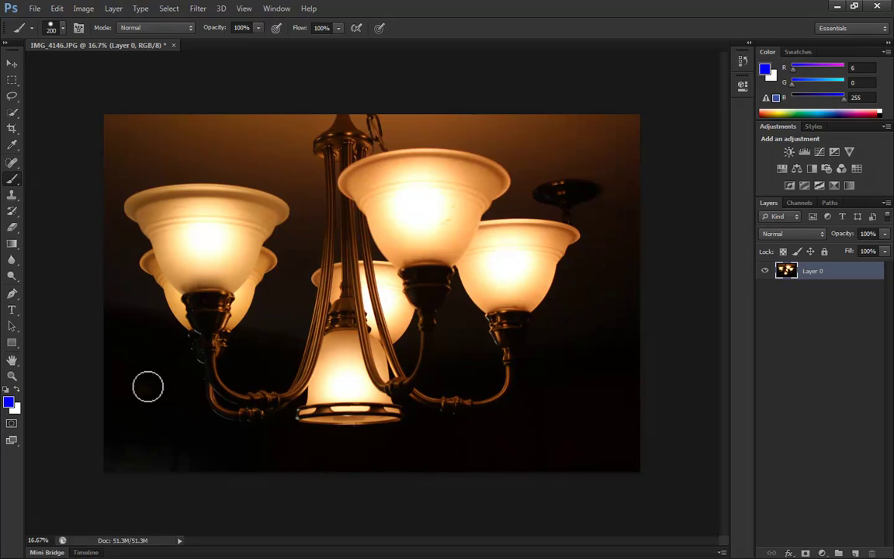
drag(179, 353, 148, 455)
drag(247, 345, 225, 455)
mouse_move(171, 412)
mouse_down()
mouse_move(344, 409)
mouse_move(283, 436)
mouse_move(380, 441)
mouse_up()
drag(394, 404, 462, 439)
drag(499, 404, 435, 468)
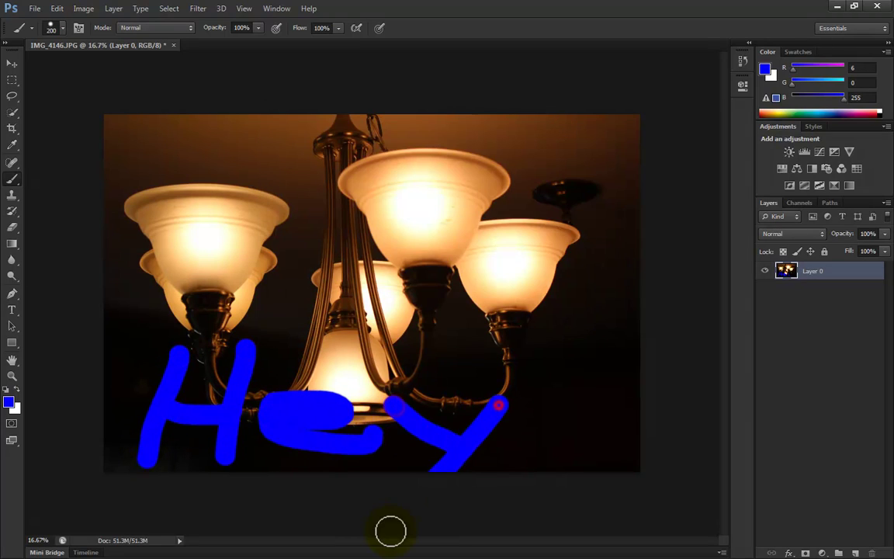
click(536, 457)
drag(565, 335, 559, 429)
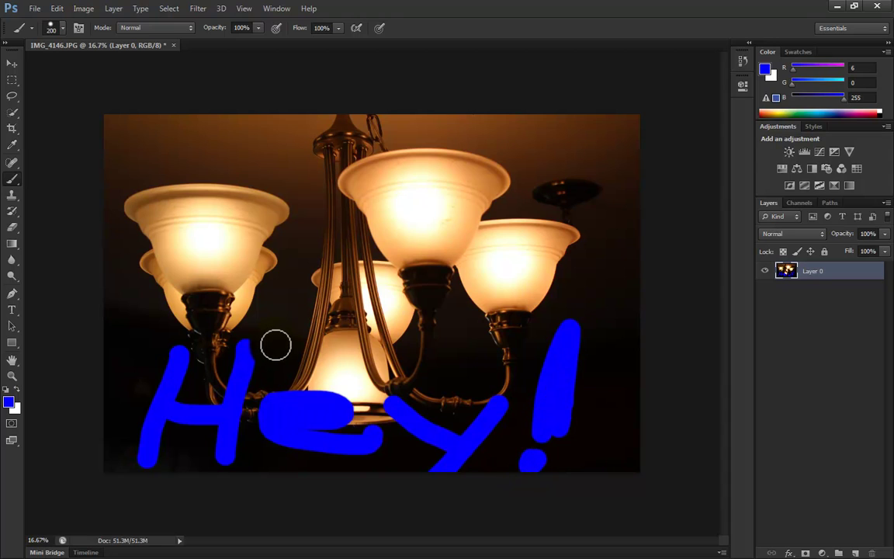
mouse_move(353, 400)
mouse_down()
mouse_move(282, 430)
mouse_move(291, 399)
mouse_move(329, 443)
mouse_move(365, 441)
mouse_move(390, 411)
mouse_move(436, 430)
mouse_up()
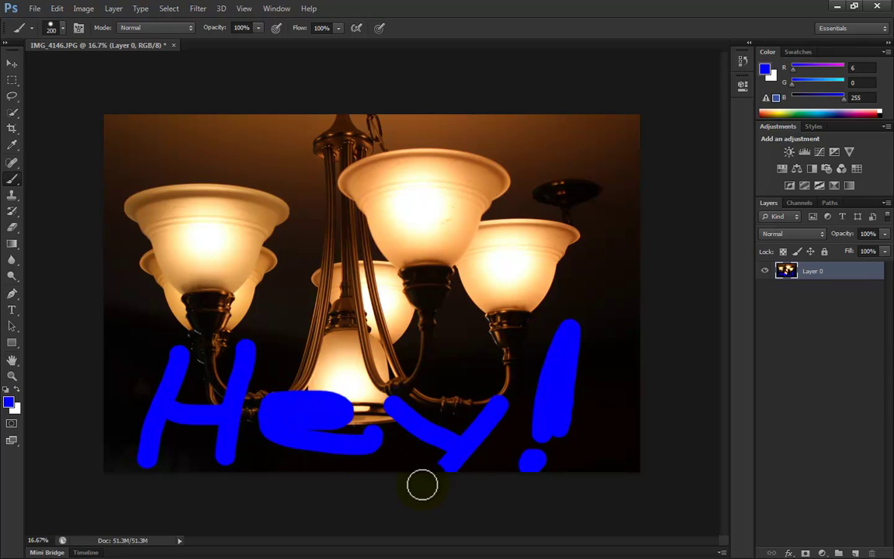
- Erase a strip out of the H's right upright
drag(237, 345, 250, 387)
key(ctrl+z)
key(e)
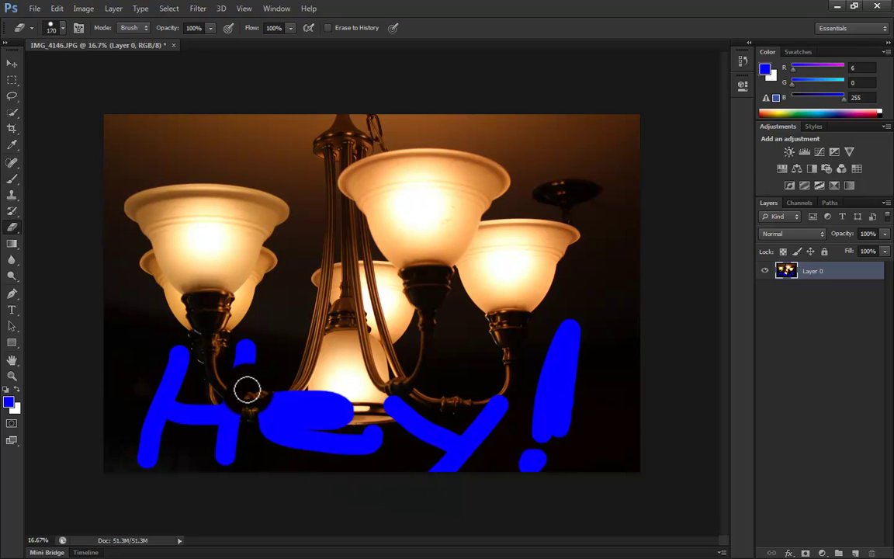
drag(243, 365, 232, 407)
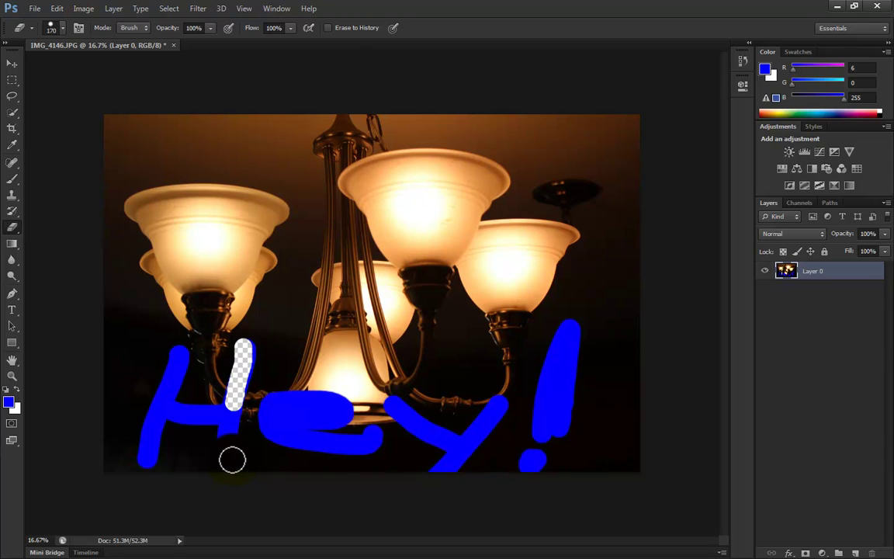
- Paint a white brush stroke along the bottom of the photo
key(b)
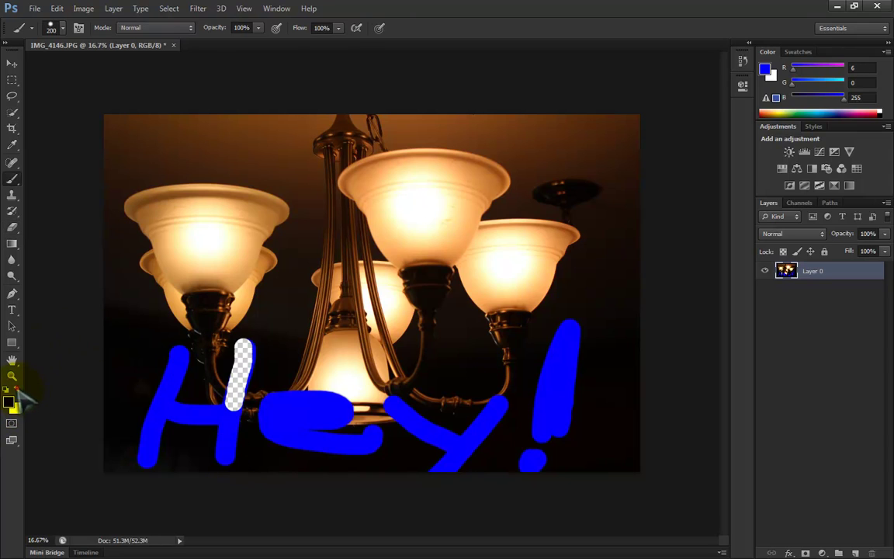
click(17, 389)
drag(190, 453, 302, 467)
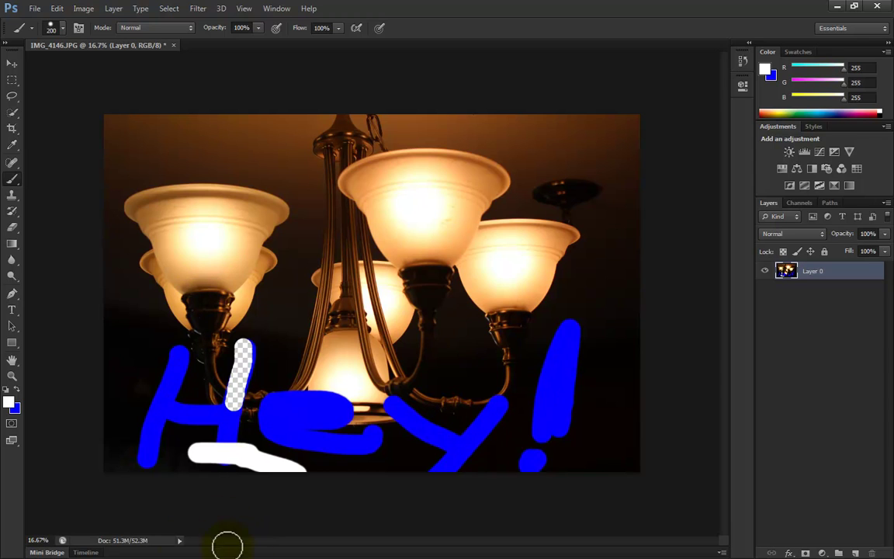
- Undo the white stroke, eraser mark, exclamation mark and y using Edit > Undo and Step Backward
click(57, 7)
click(58, 21)
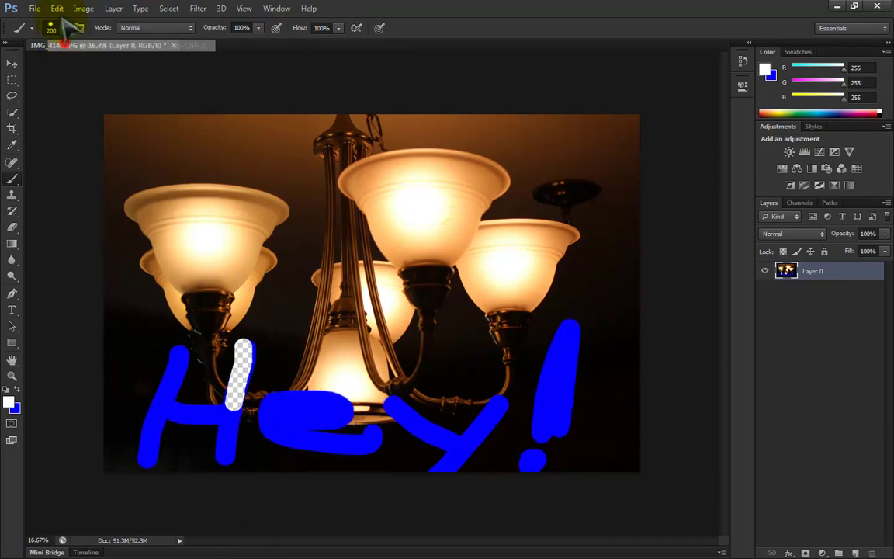
click(57, 8)
click(59, 22)
click(57, 7)
click(66, 45)
click(57, 7)
click(66, 45)
click(56, 8)
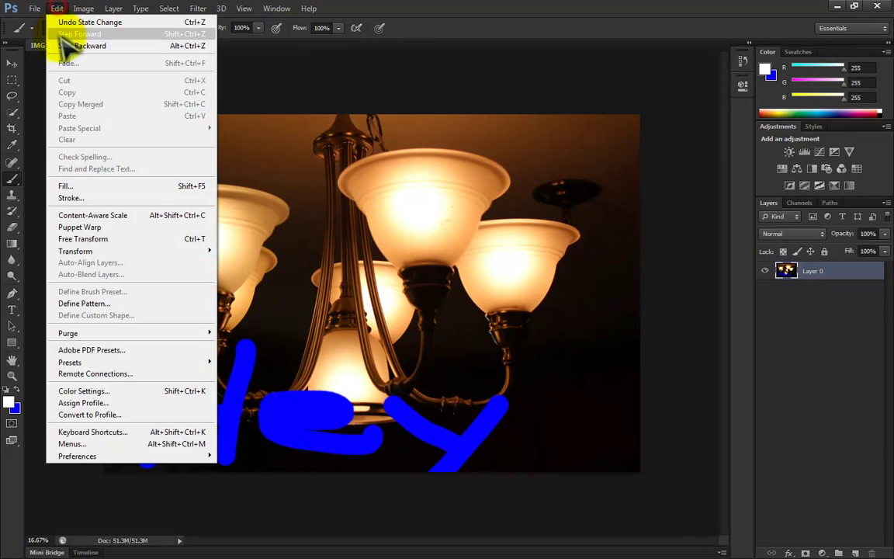
click(66, 45)
- Step back the remaining painted strokes and make blue the painting colour again
key(alt+ctrl+z)
key(alt+ctrl+z)
key(alt+ctrl+z)
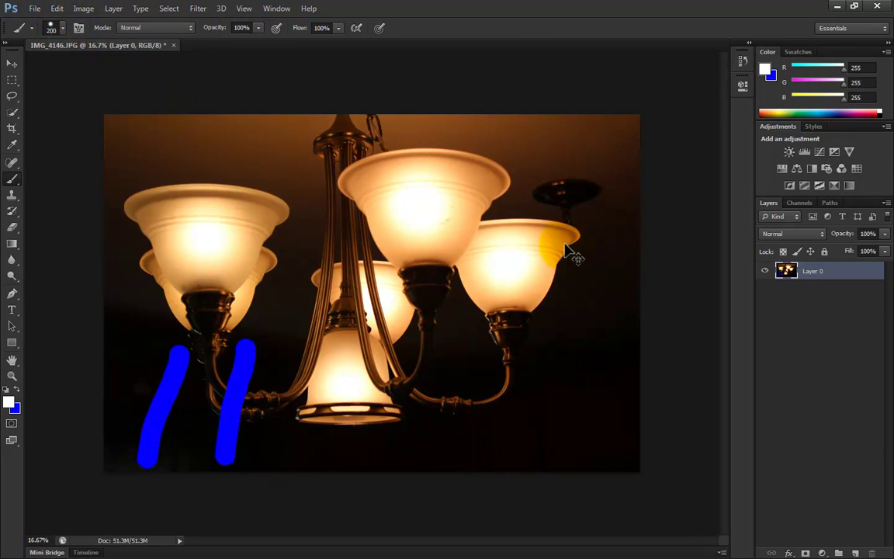
key(alt+ctrl+z)
key(alt+ctrl+z)
key(alt+ctrl+z)
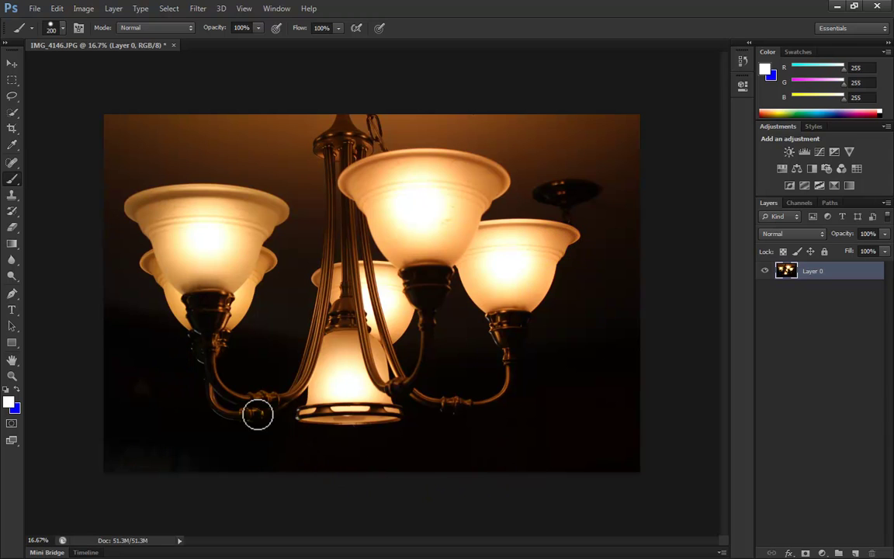
key(x)
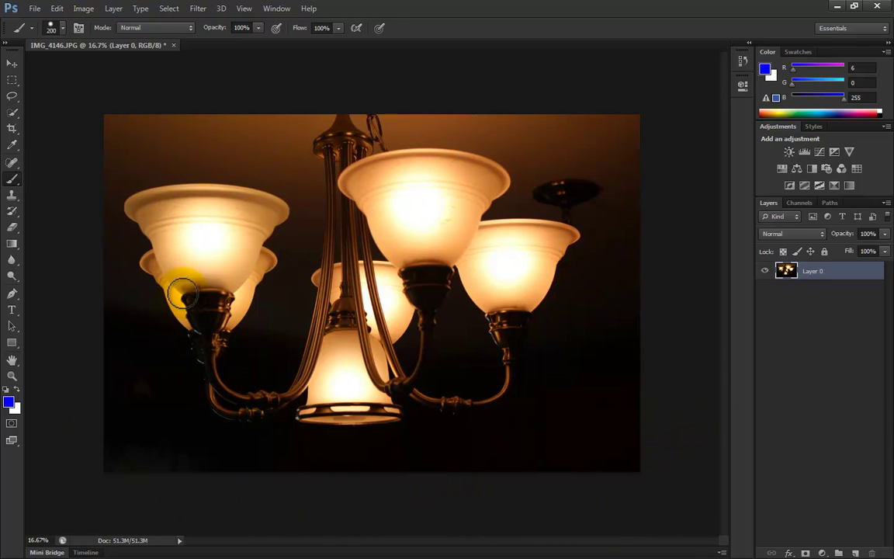
- Create a new layer above Layer 0 and name it 'painting'
click(855, 553)
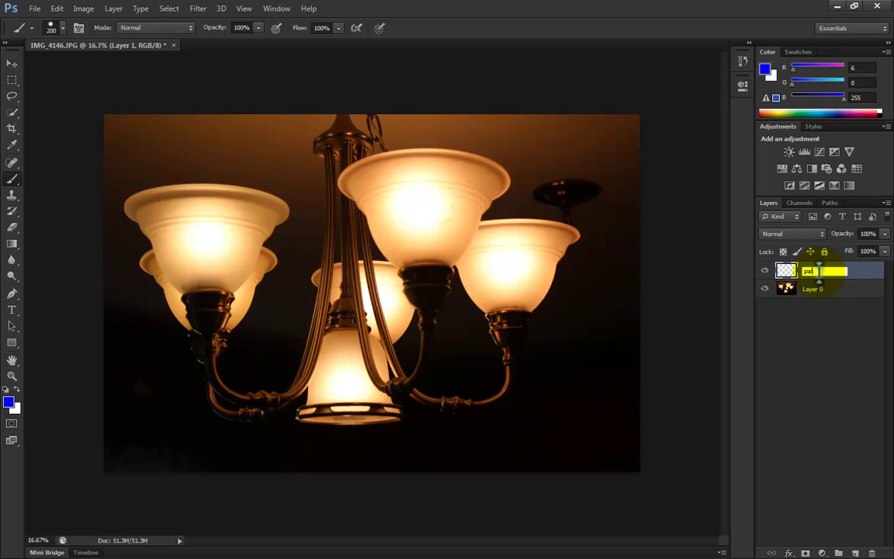
click(821, 352)
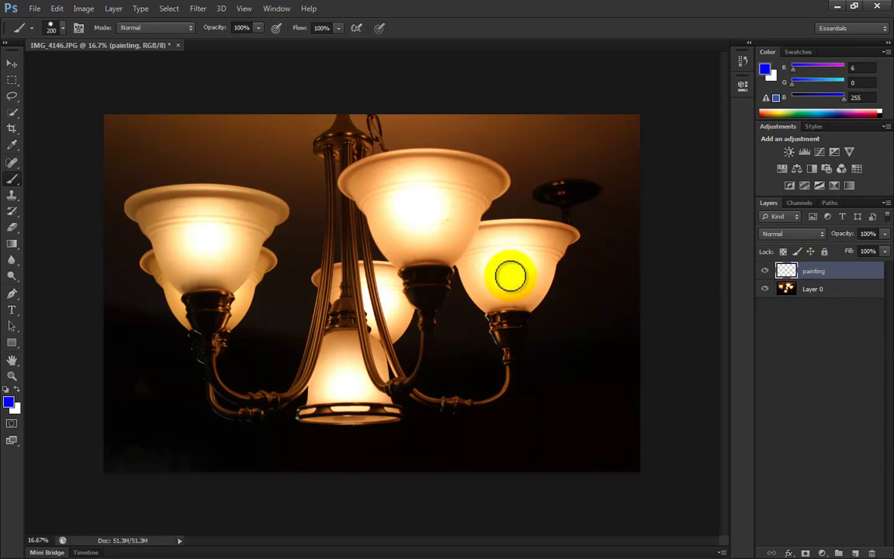
- Brush the blue lettering 'Hey!' with its exclamation mark across the chandelier photo
mouse_move(544, 315)
mouse_down()
mouse_move(488, 383)
mouse_move(397, 375)
mouse_up()
mouse_move(190, 303)
mouse_down()
mouse_move(123, 435)
mouse_move(144, 371)
mouse_move(239, 365)
mouse_up()
drag(312, 305, 175, 489)
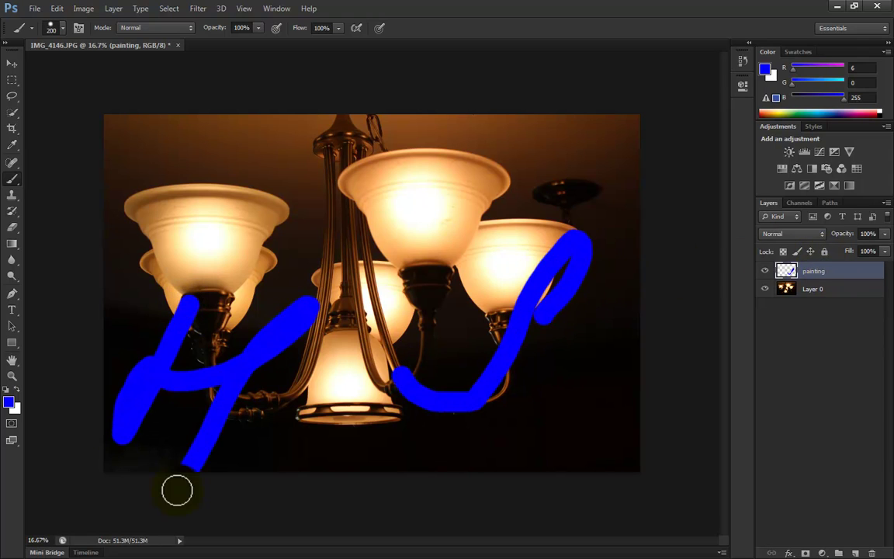
mouse_move(241, 431)
mouse_down()
mouse_move(262, 402)
mouse_move(280, 451)
mouse_move(340, 416)
mouse_move(373, 433)
mouse_move(429, 415)
mouse_up()
drag(429, 415, 349, 491)
click(485, 447)
drag(497, 412, 604, 314)
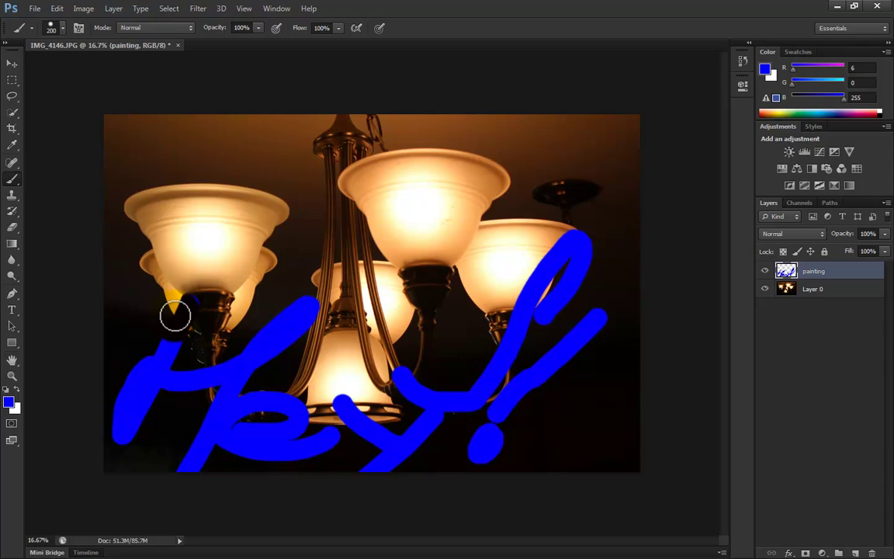
- Erase the stray blue blob by the left lamp, then undo part of the erasing on the H
key(e)
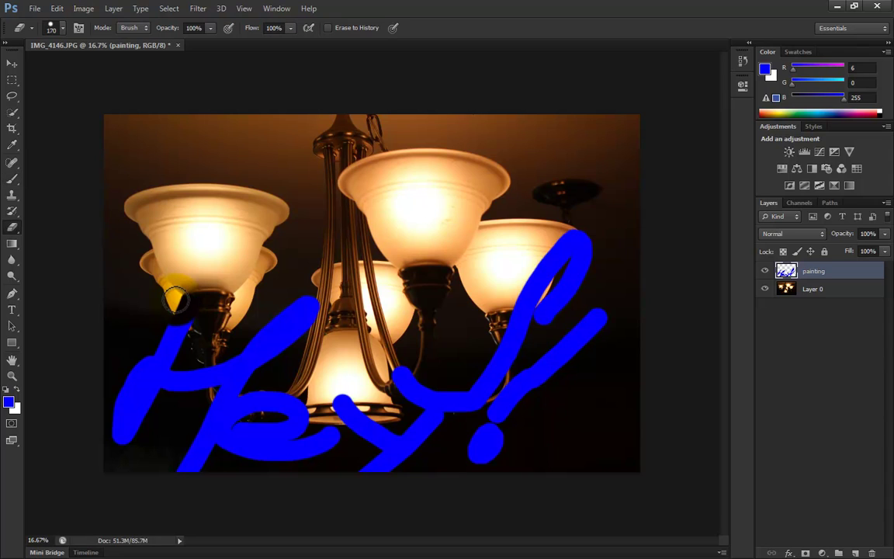
mouse_move(175, 315)
mouse_down()
mouse_move(160, 338)
mouse_move(177, 347)
mouse_move(211, 328)
mouse_move(197, 290)
mouse_move(182, 282)
mouse_move(204, 321)
mouse_move(172, 309)
mouse_move(162, 325)
mouse_move(178, 337)
mouse_move(164, 359)
mouse_up()
key(ctrl+z)
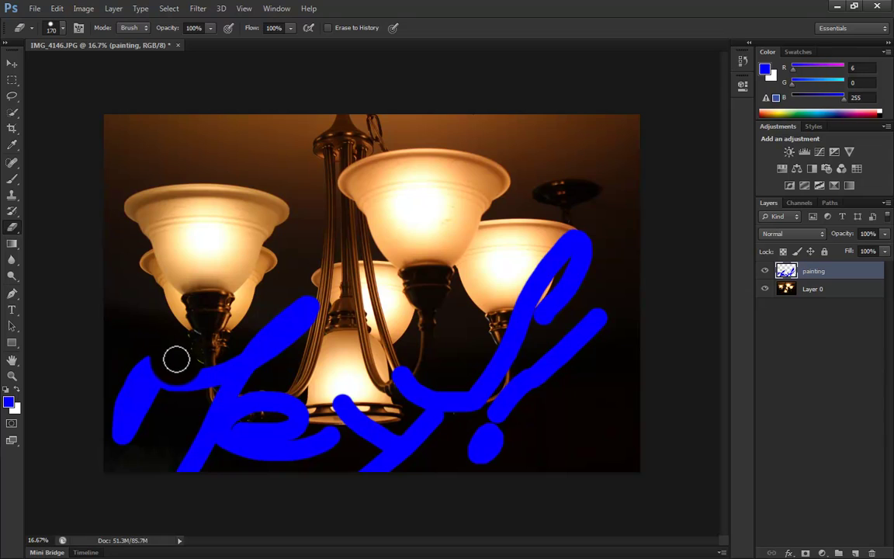
key(ctrl+alt+z)
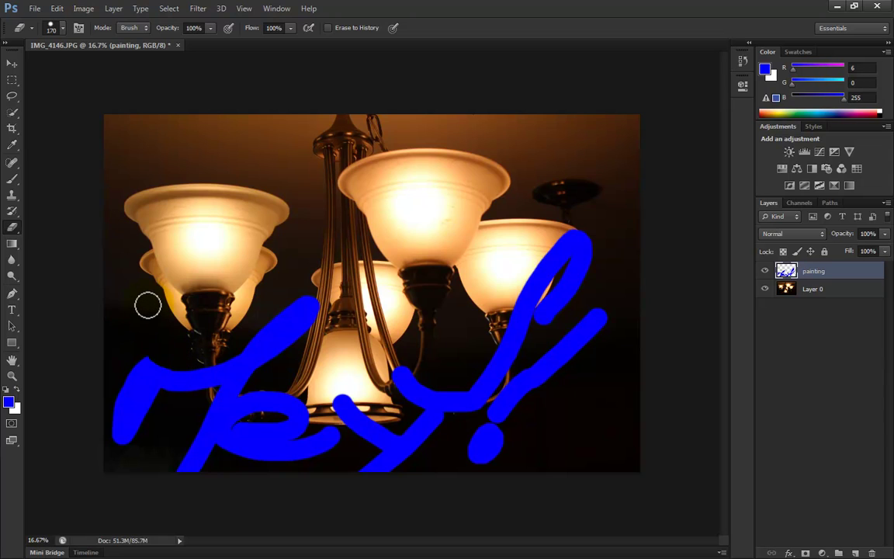
key(b)
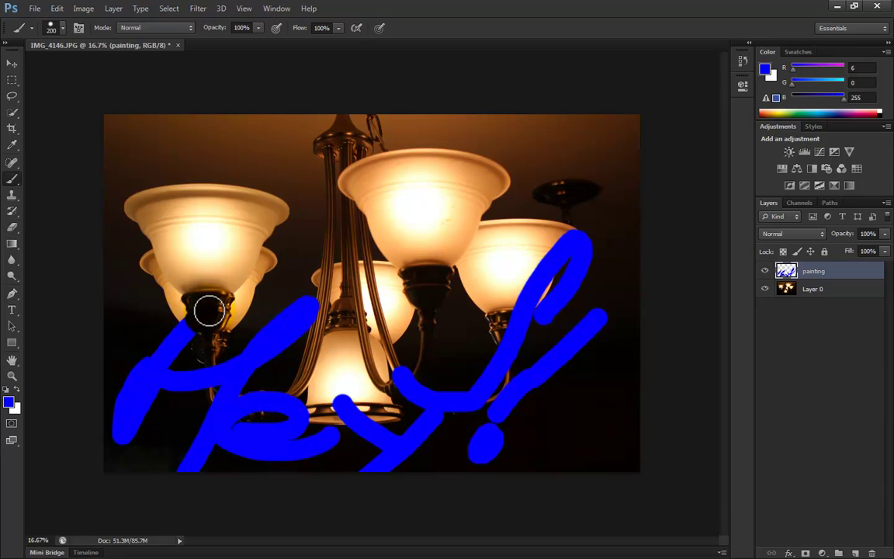
- Check the painting layer's visibility, then drag the 'Hey!' lettering with the Move tool into its final spot
click(766, 271)
click(766, 271)
key(v)
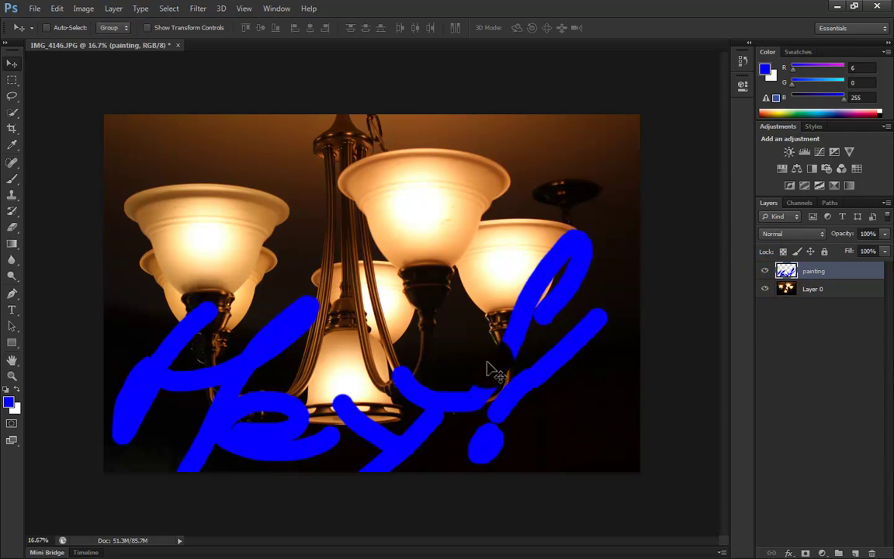
mouse_move(451, 413)
mouse_down()
mouse_move(467, 261)
mouse_move(425, 294)
mouse_move(421, 409)
mouse_move(463, 419)
mouse_move(388, 313)
mouse_move(444, 353)
mouse_move(449, 417)
mouse_up()
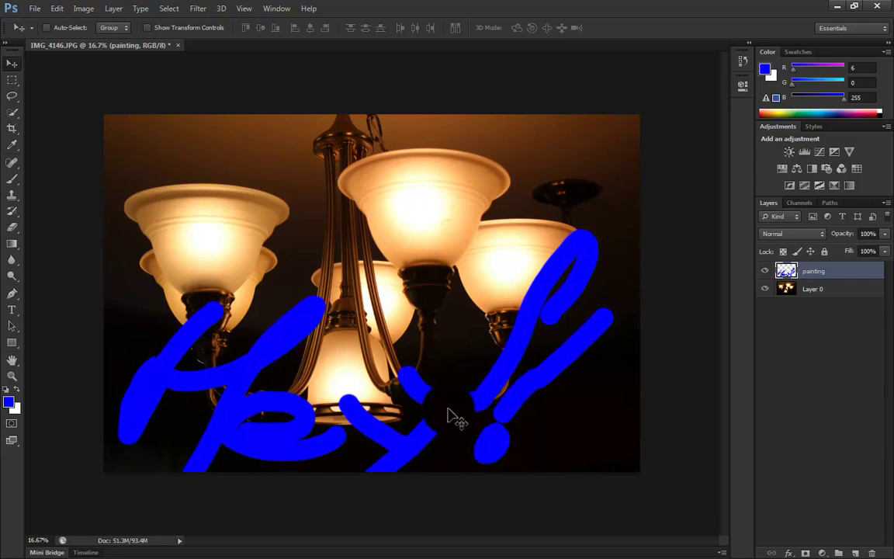
mouse_move(457, 409)
mouse_down()
mouse_move(436, 240)
mouse_move(479, 378)
mouse_move(441, 411)
mouse_move(497, 416)
mouse_move(456, 419)
mouse_move(463, 423)
mouse_up()
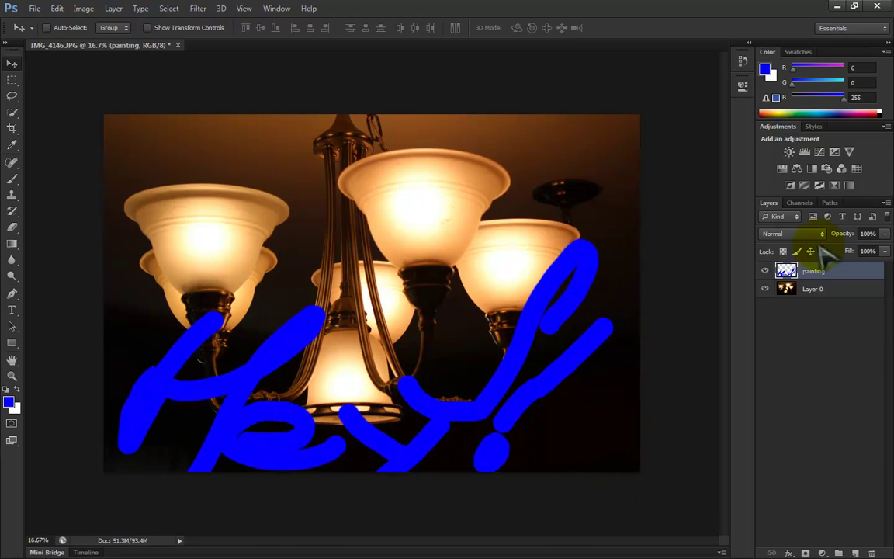
click(509, 409)
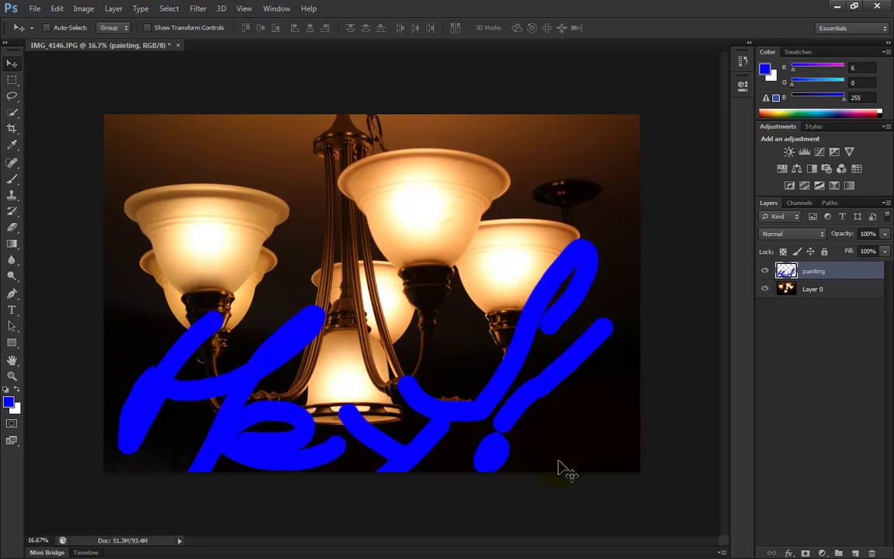
mouse_move(490, 429)
mouse_down()
mouse_move(509, 400)
mouse_move(489, 419)
mouse_up()
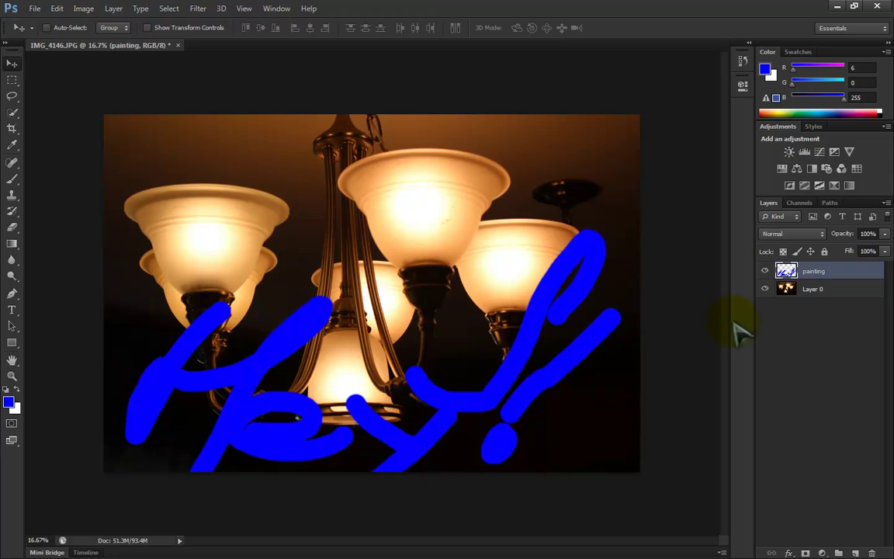
- Select Layer 0 (the chandelier photo) and open the Image > Adjustments menu
click(808, 360)
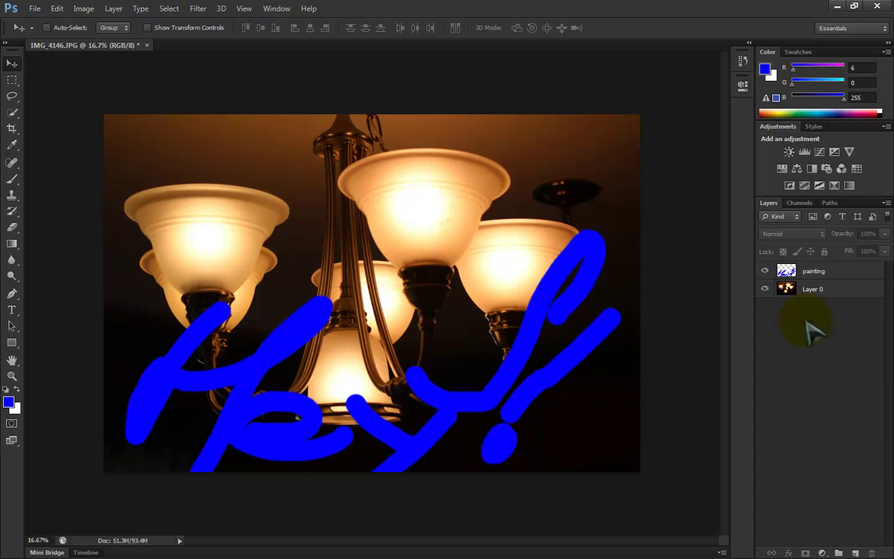
click(807, 290)
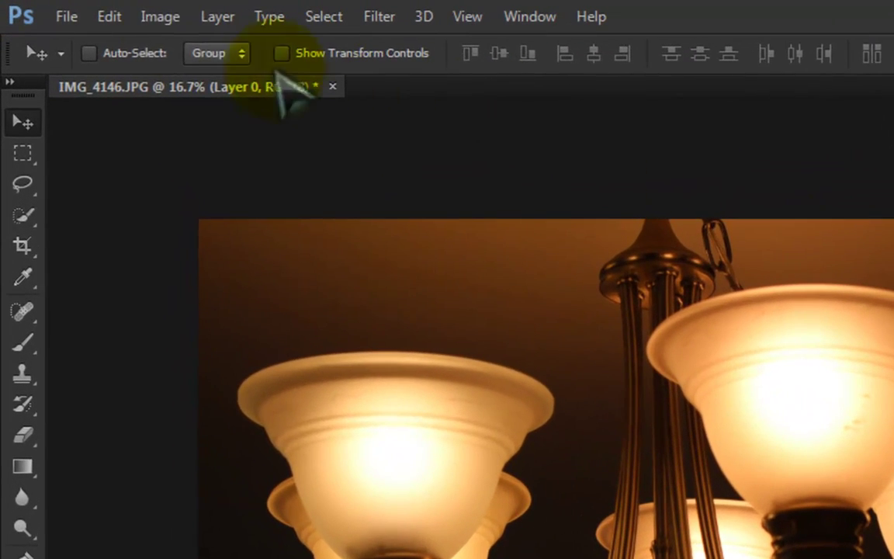
click(160, 17)
mouse_move(208, 84)
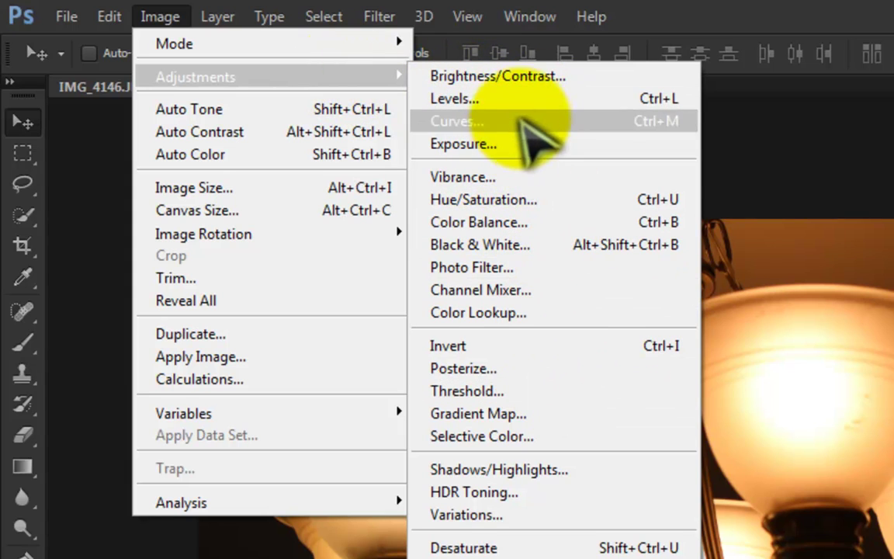
- Apply Curves to Layer 0, moving the black point right and the white point left
click(521, 122)
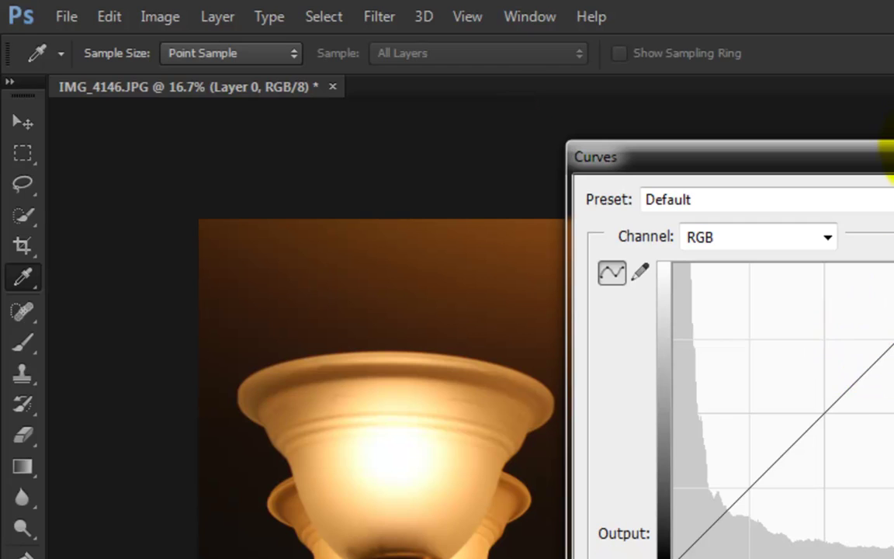
drag(891, 159, 861, 82)
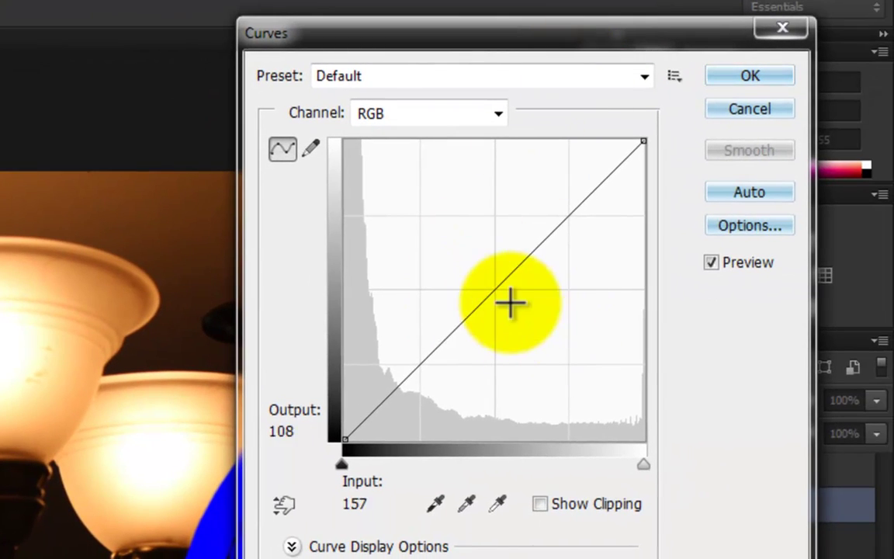
drag(347, 431, 416, 439)
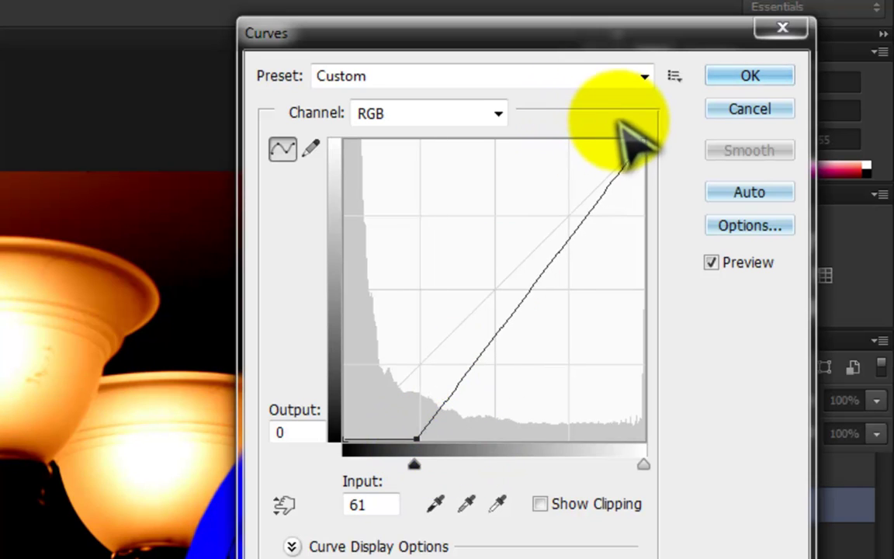
drag(644, 140, 592, 140)
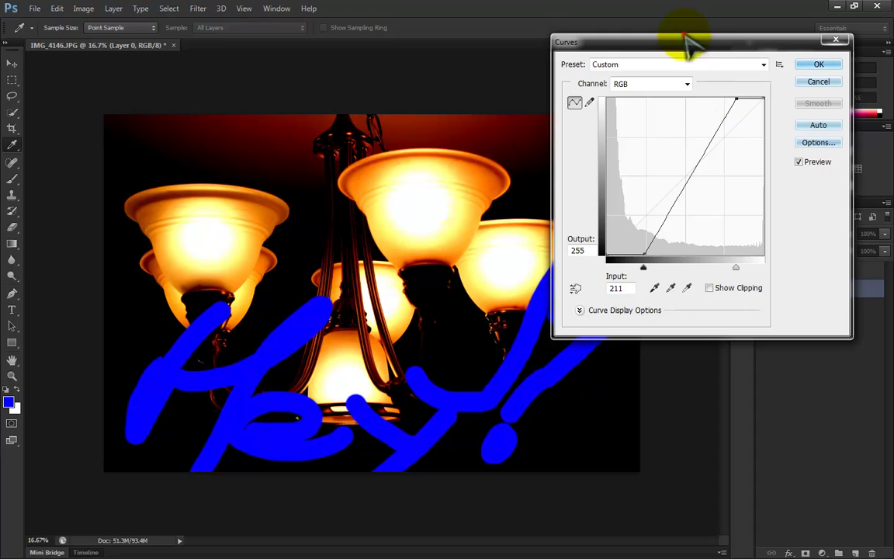
drag(686, 37, 625, 90)
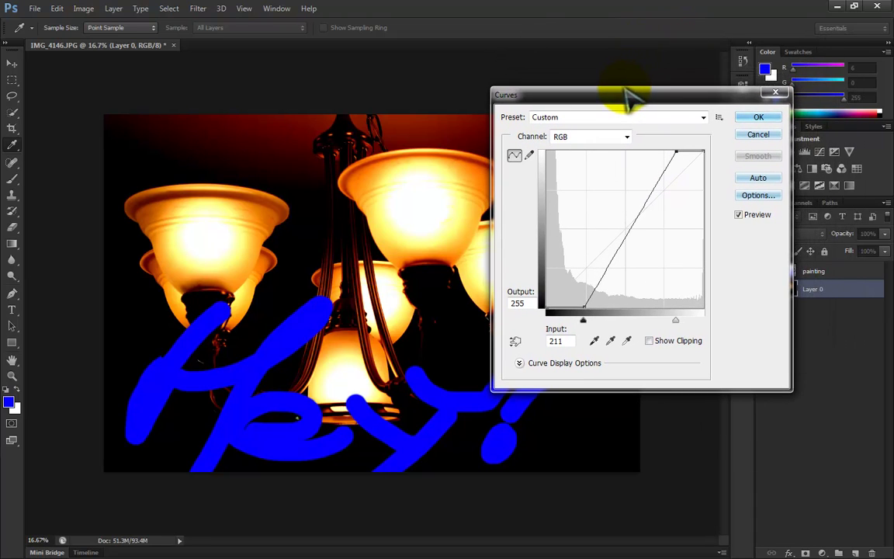
click(759, 117)
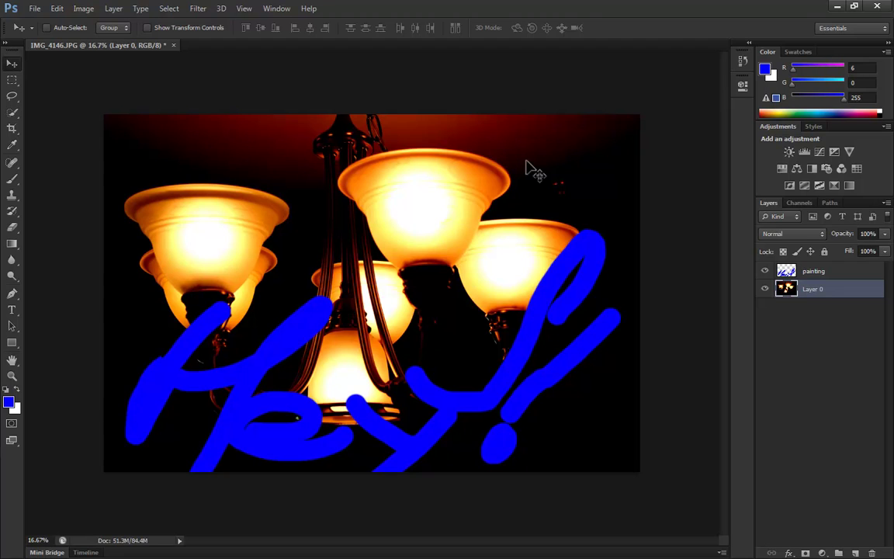
- Undo the Curves adjustment applied directly to the chandelier photo
key(ctrl+z)
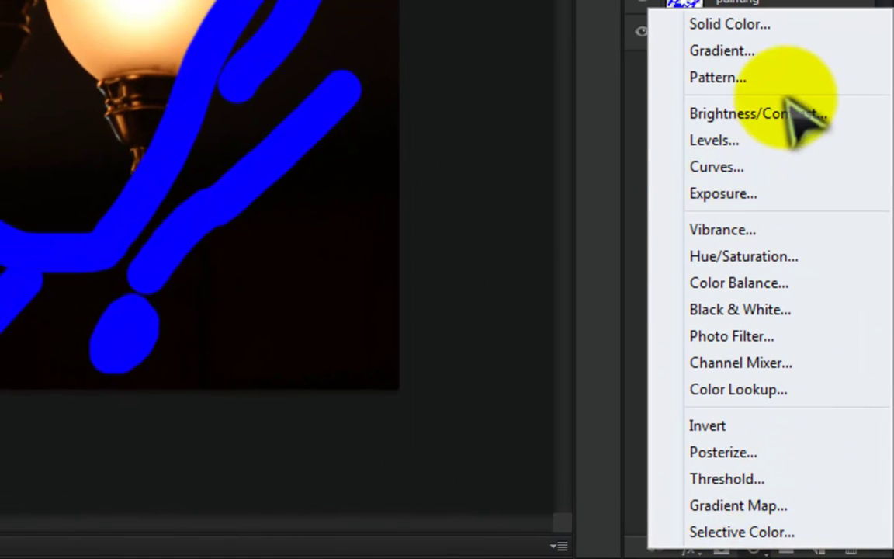
- Add a Curves 1 adjustment layer, moving its black point right and white point left
click(725, 169)
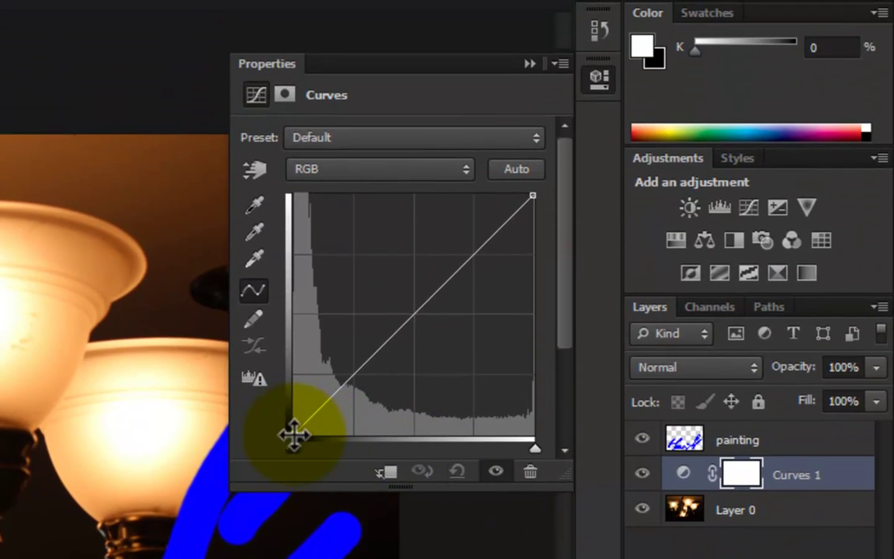
drag(295, 436, 355, 433)
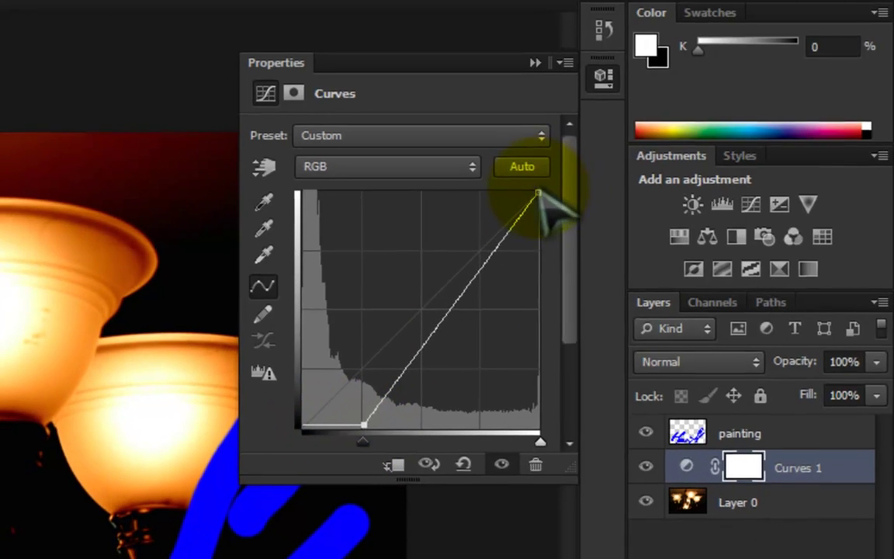
drag(539, 193, 487, 191)
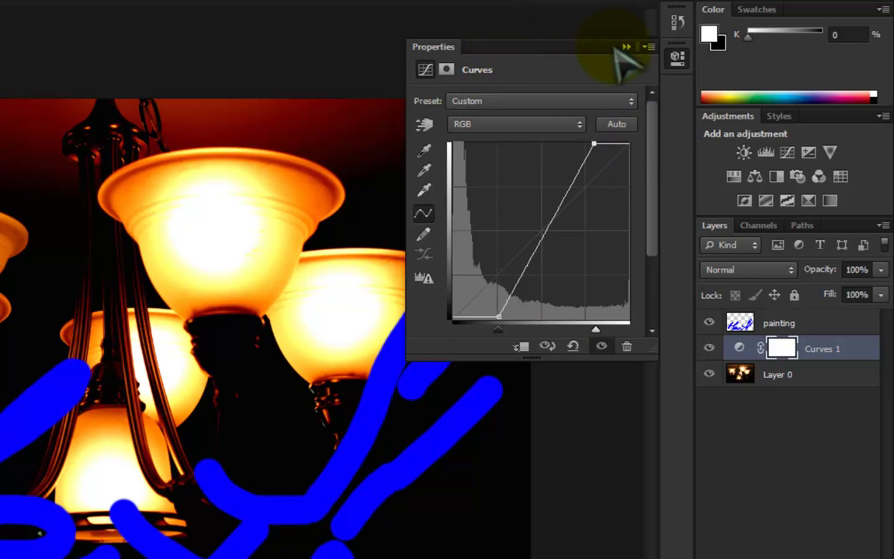
click(628, 47)
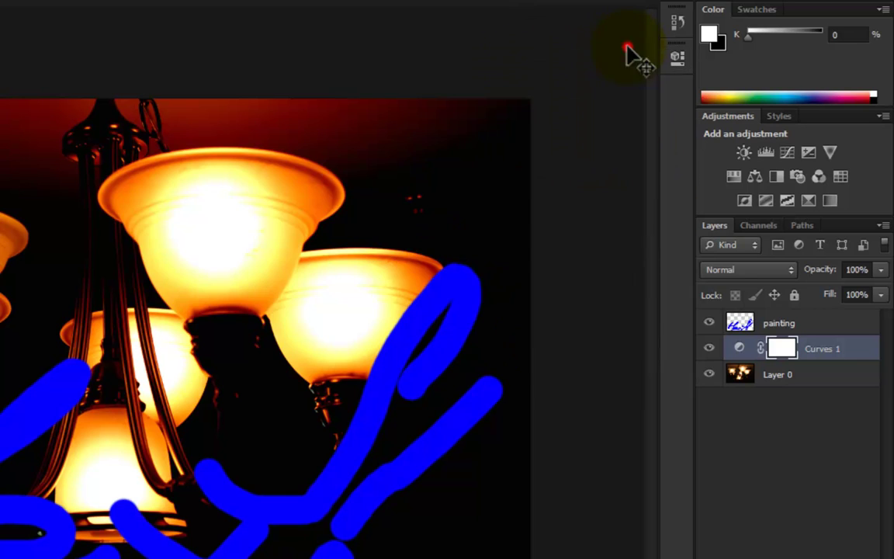
double_click(738, 349)
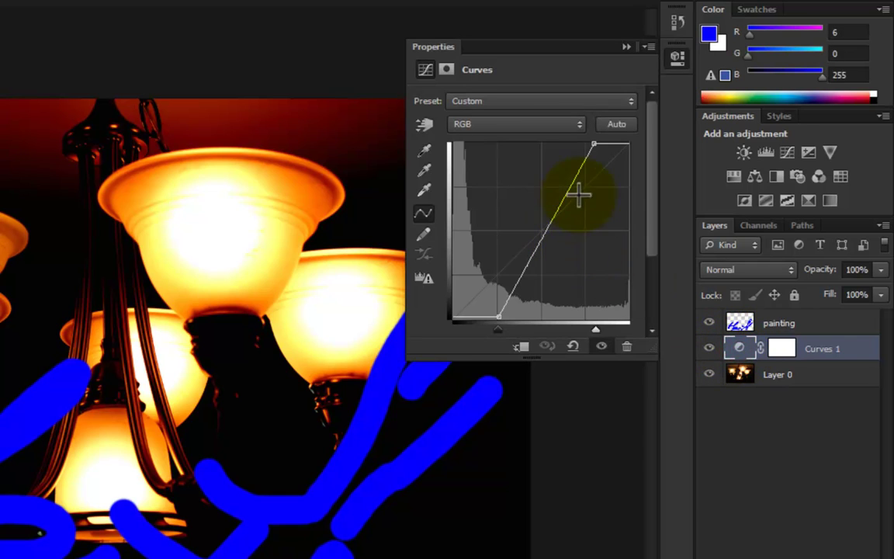
click(628, 47)
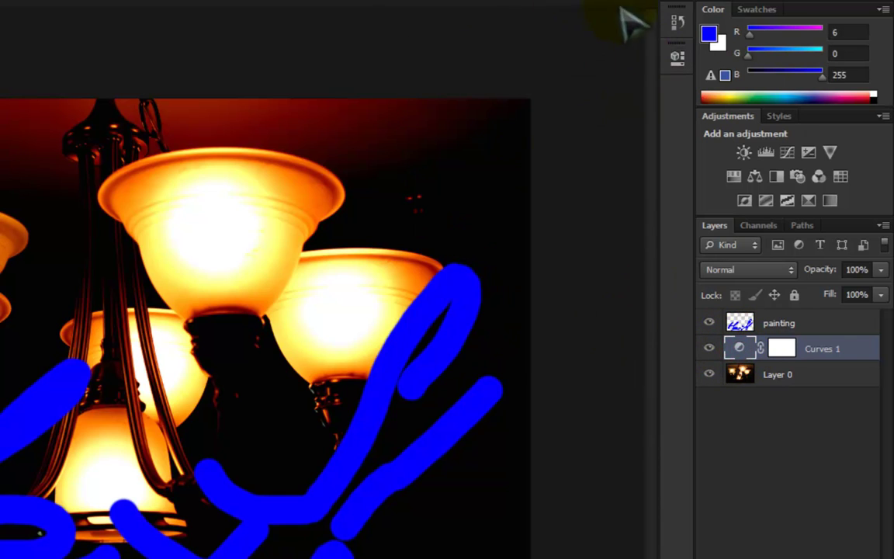
- On the painting layer, brush two blue strokes across the upper lamps and over the chandelier
click(736, 547)
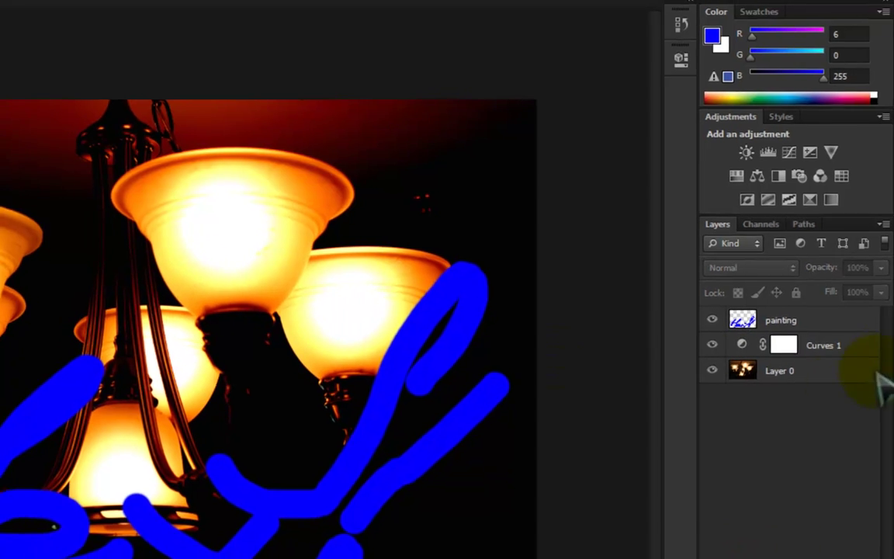
click(740, 323)
drag(0, 170, 125, 253)
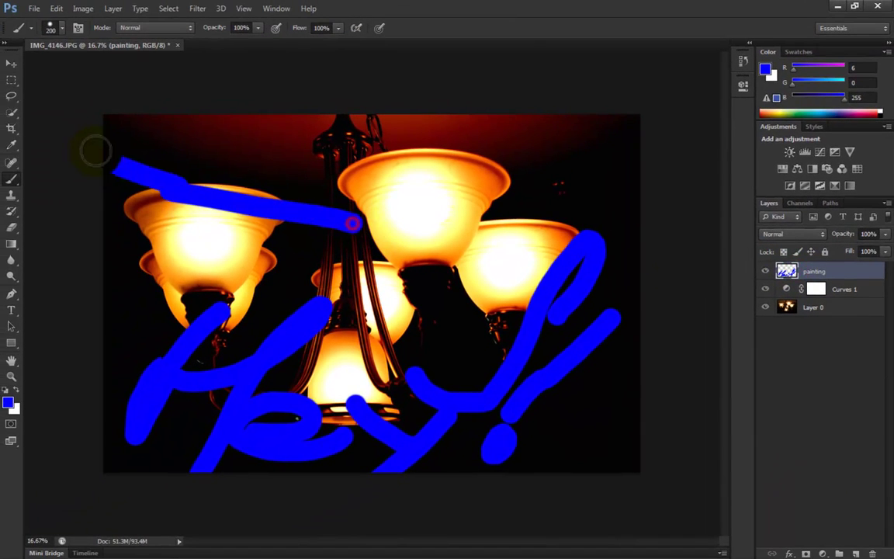
mouse_move(95, 150)
mouse_down()
mouse_move(293, 296)
mouse_move(407, 211)
mouse_move(469, 234)
mouse_up()
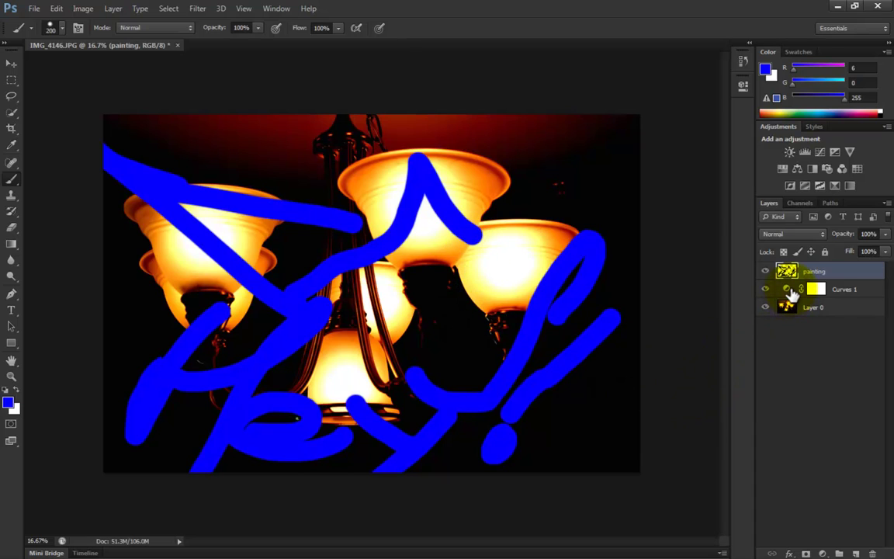
- Rework Curves 1: pull in the top point, reset the black point, and bow the midpoint upward
double_click(788, 289)
mouse_move(689, 145)
mouse_down()
mouse_move(674, 176)
mouse_move(621, 163)
mouse_move(619, 141)
mouse_move(683, 147)
mouse_up()
drag(622, 265, 585, 268)
drag(635, 208, 615, 186)
click(707, 79)
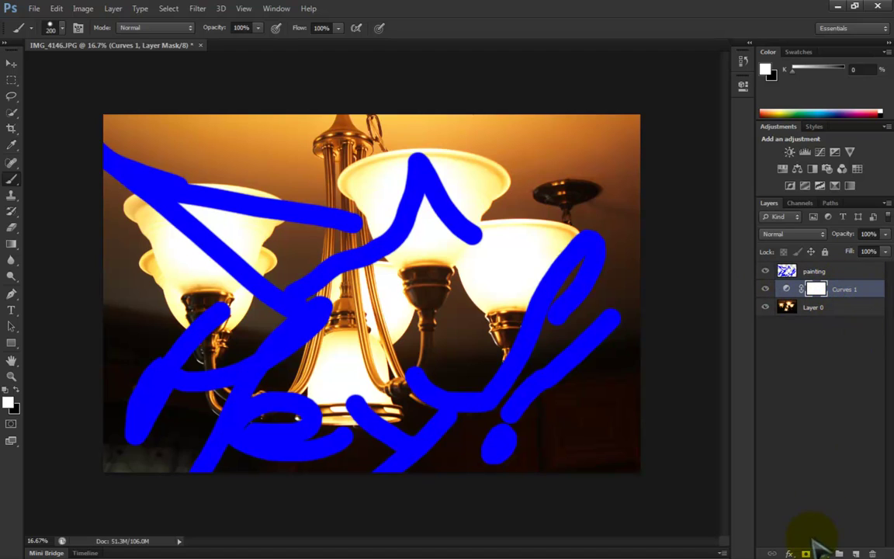
- Move the painting layer below Curves 1 in the layer stack
click(803, 273)
drag(808, 272, 807, 300)
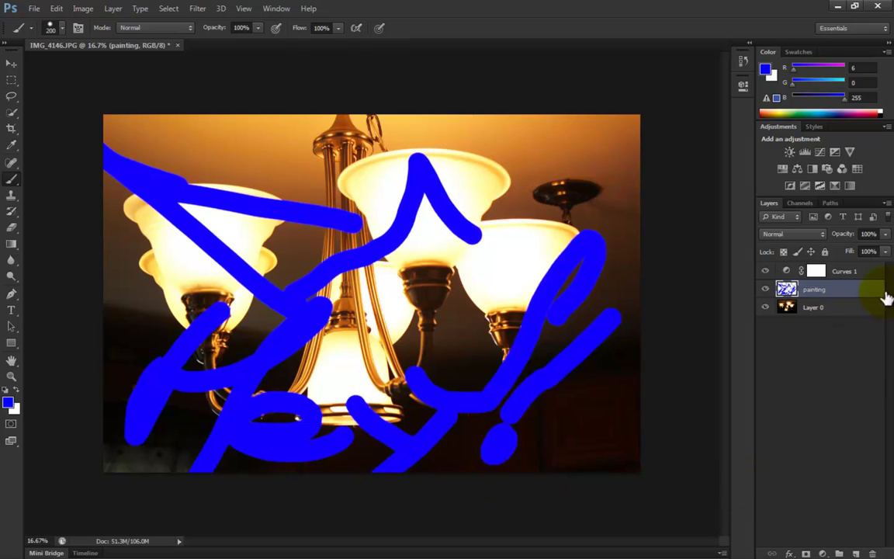
click(786, 273)
click(785, 271)
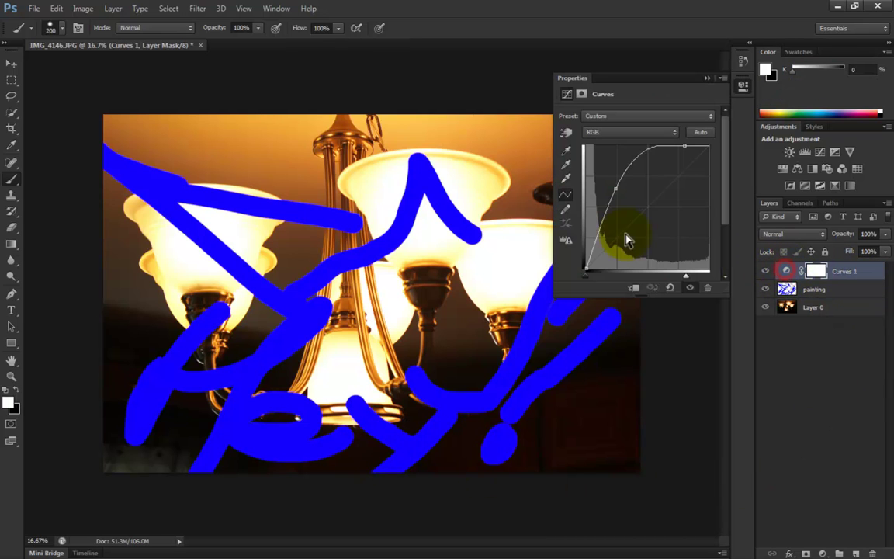
- Lower the Blue channel curve of Curves 1 to give the image a yellow tint
drag(616, 185, 635, 190)
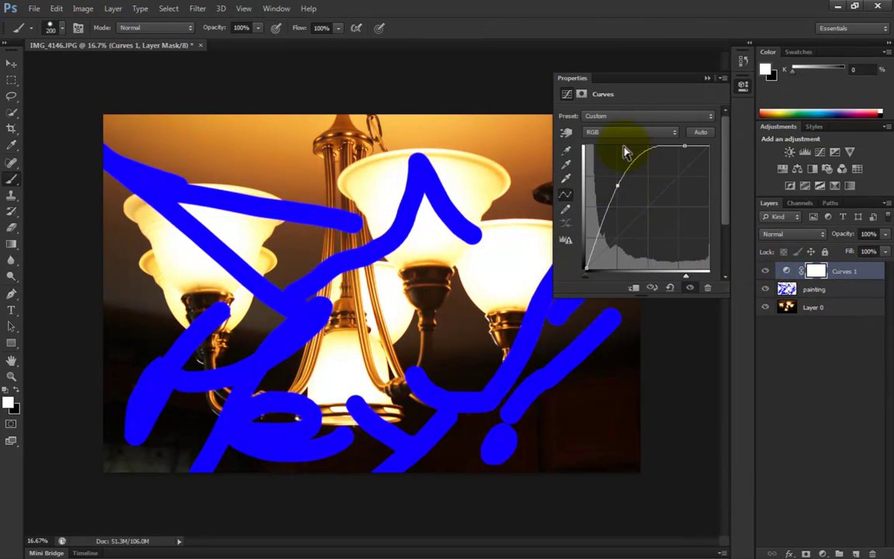
click(623, 131)
click(618, 176)
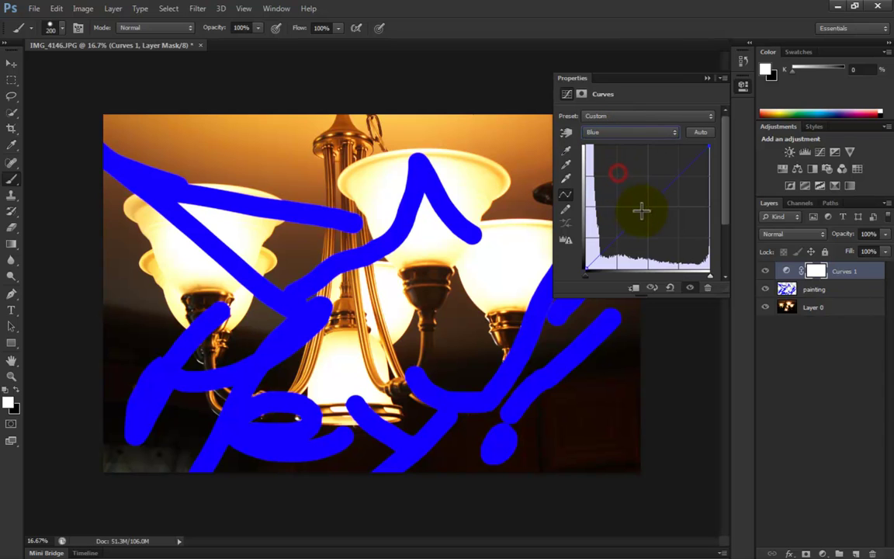
mouse_move(650, 210)
mouse_down()
mouse_move(686, 252)
mouse_move(665, 233)
mouse_move(686, 250)
mouse_move(632, 234)
mouse_move(599, 176)
mouse_move(695, 264)
mouse_move(667, 241)
mouse_move(654, 208)
mouse_up()
- Try lowering the Red channel, revert it, and close the Curves 1 properties
click(621, 132)
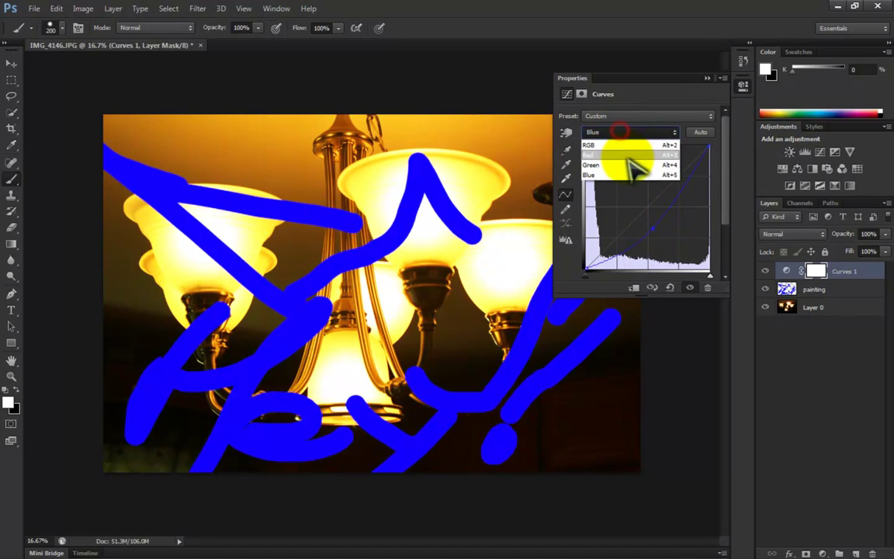
click(590, 154)
drag(644, 216, 663, 239)
click(705, 76)
click(817, 292)
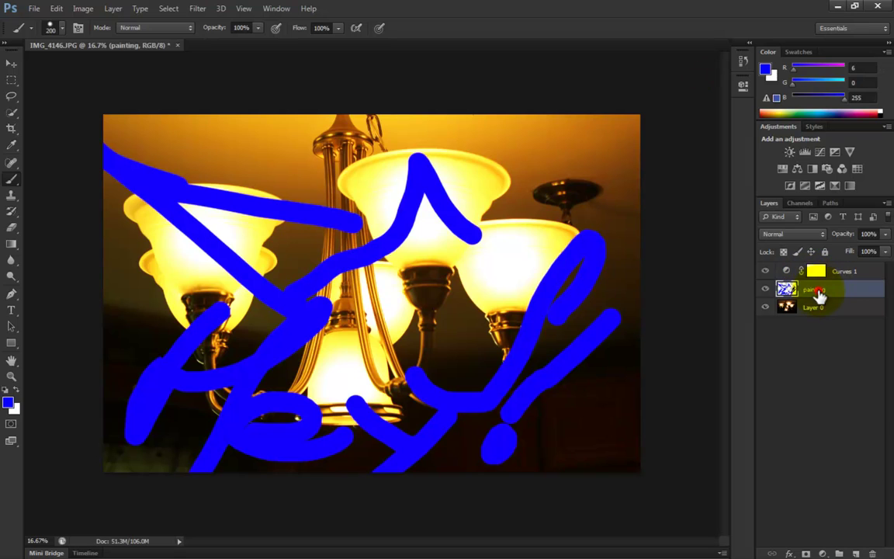
- Delete the painting layer and place IMG_4148.JPG as a layer beneath Layer 0
key(Delete)
click(34, 8)
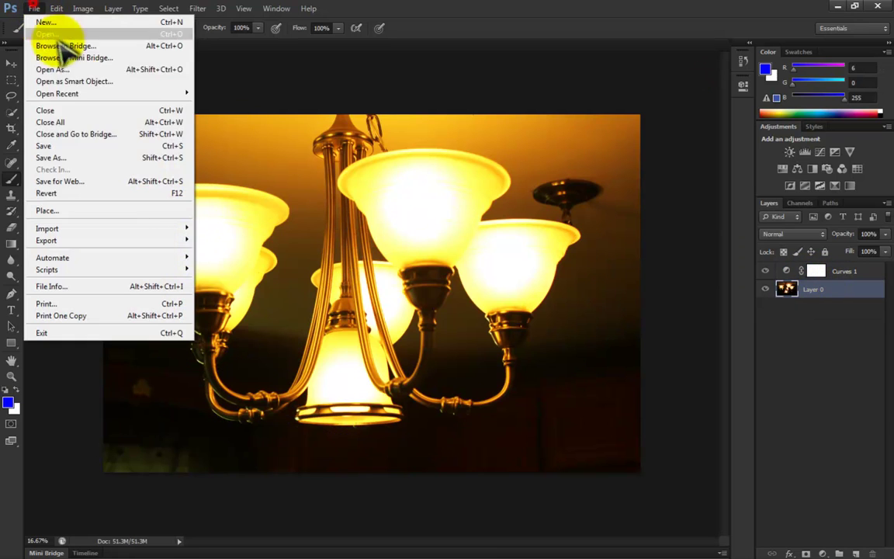
click(87, 211)
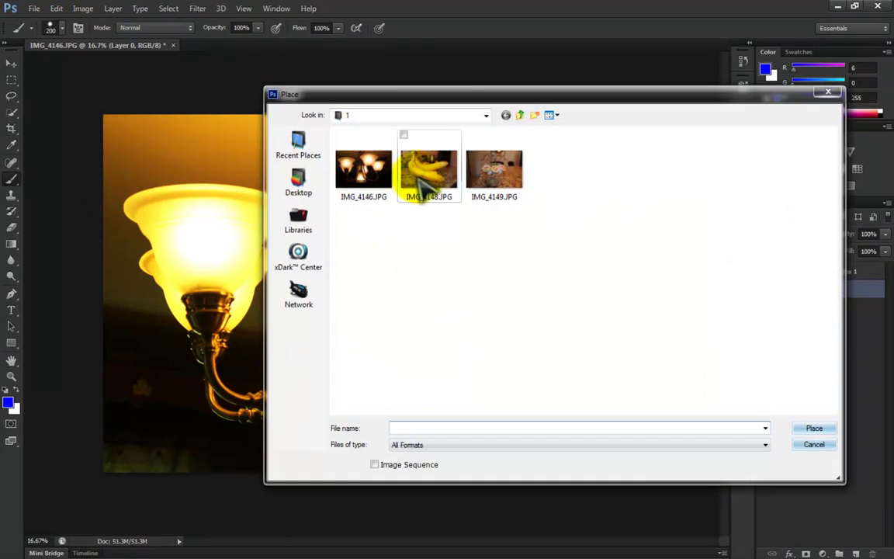
double_click(436, 182)
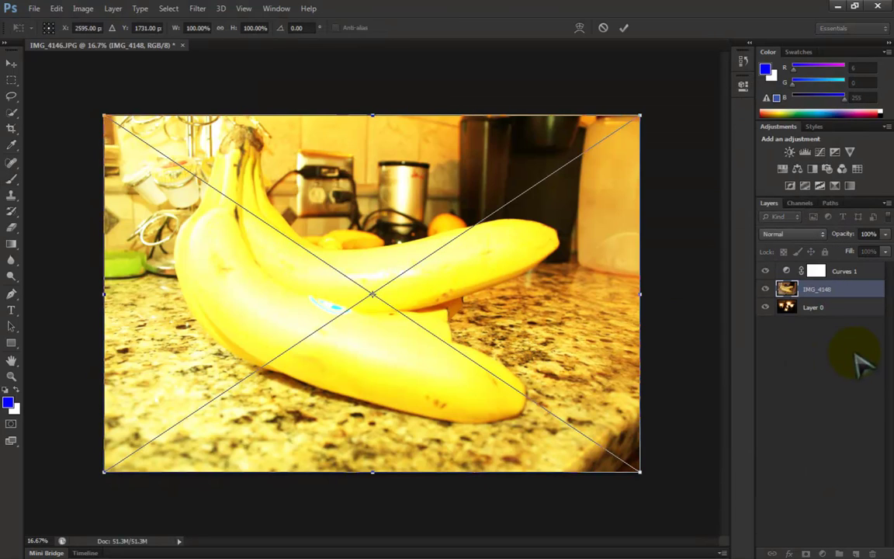
key(Return)
drag(811, 290, 818, 315)
click(821, 290)
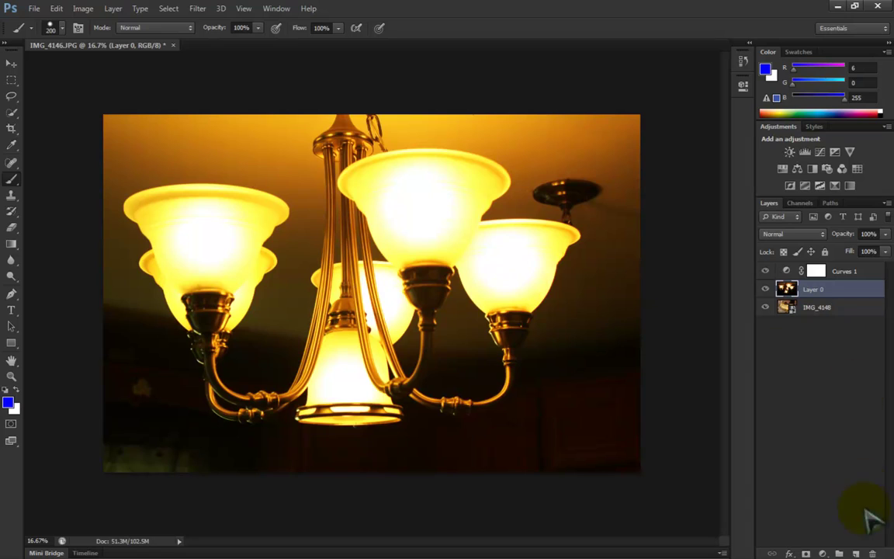
- Add a mask to Layer 0 and paint black over the right half with a 500 px brush
click(806, 553)
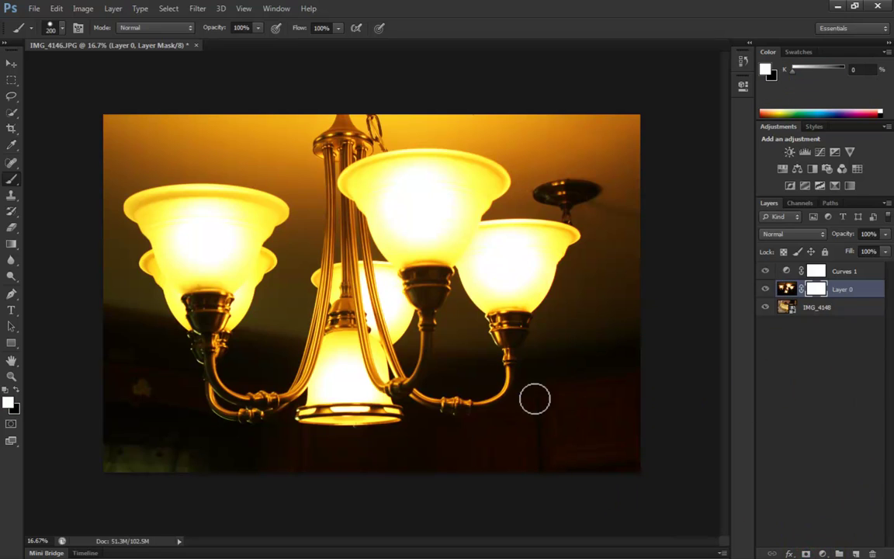
right_click(401, 294)
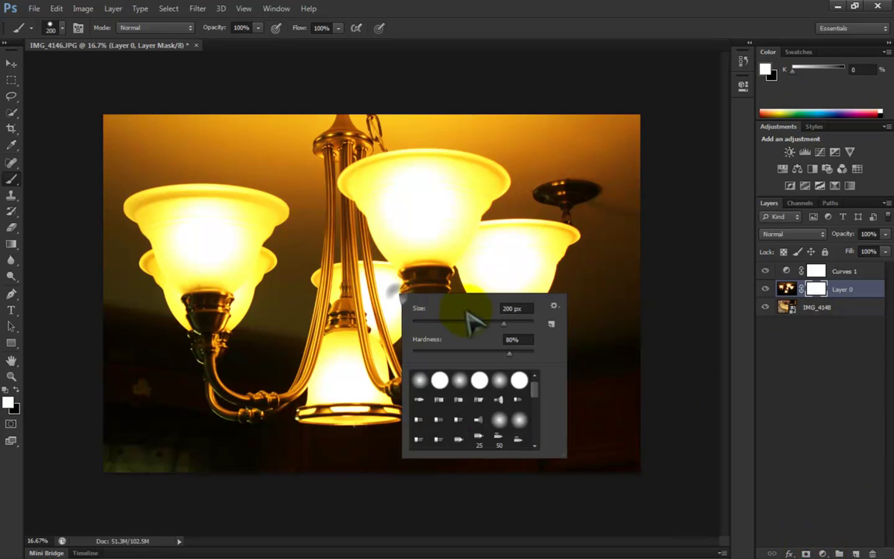
click(516, 308)
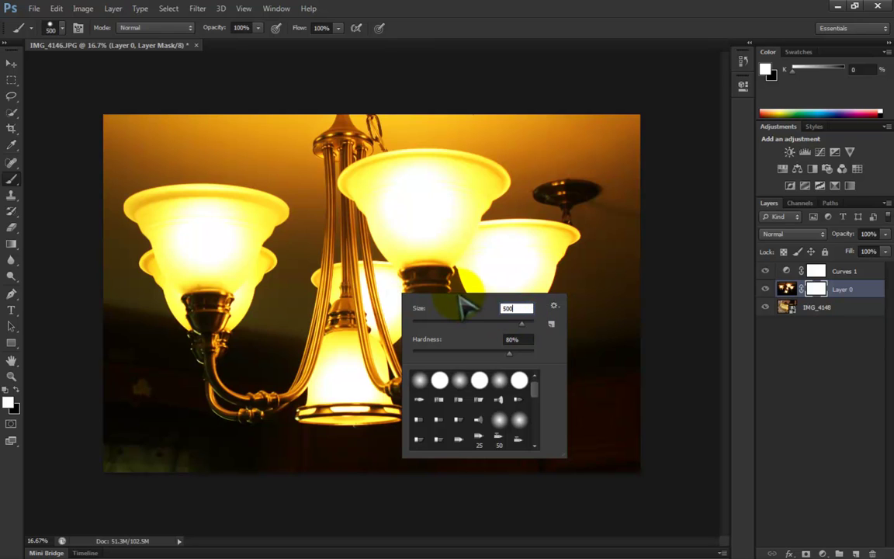
text(500)
key(Return)
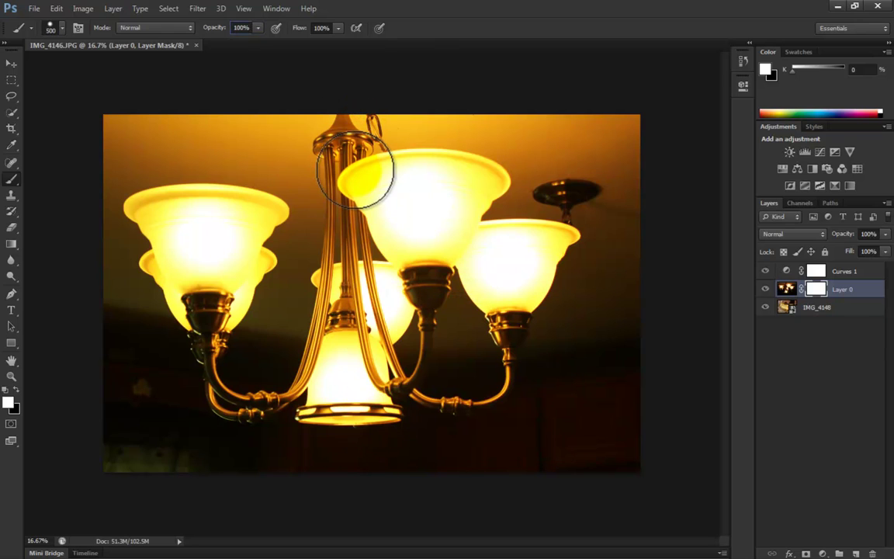
key(x)
mouse_move(379, 169)
mouse_down()
mouse_move(365, 485)
mouse_move(395, 82)
mouse_move(399, 335)
mouse_move(418, 315)
mouse_move(433, 163)
mouse_move(406, 436)
mouse_move(383, 475)
mouse_move(465, 461)
mouse_move(560, 461)
mouse_move(419, 413)
mouse_move(503, 425)
mouse_move(455, 368)
mouse_move(660, 355)
mouse_move(641, 395)
mouse_move(611, 299)
mouse_move(550, 297)
mouse_move(467, 106)
mouse_move(450, 279)
mouse_move(490, 150)
mouse_move(534, 136)
mouse_move(498, 85)
mouse_move(590, 114)
mouse_move(573, 118)
mouse_move(588, 230)
mouse_move(622, 180)
mouse_move(612, 335)
mouse_move(618, 198)
mouse_move(585, 158)
mouse_move(523, 285)
mouse_move(605, 108)
mouse_move(519, 304)
mouse_move(482, 423)
mouse_move(599, 235)
mouse_up()
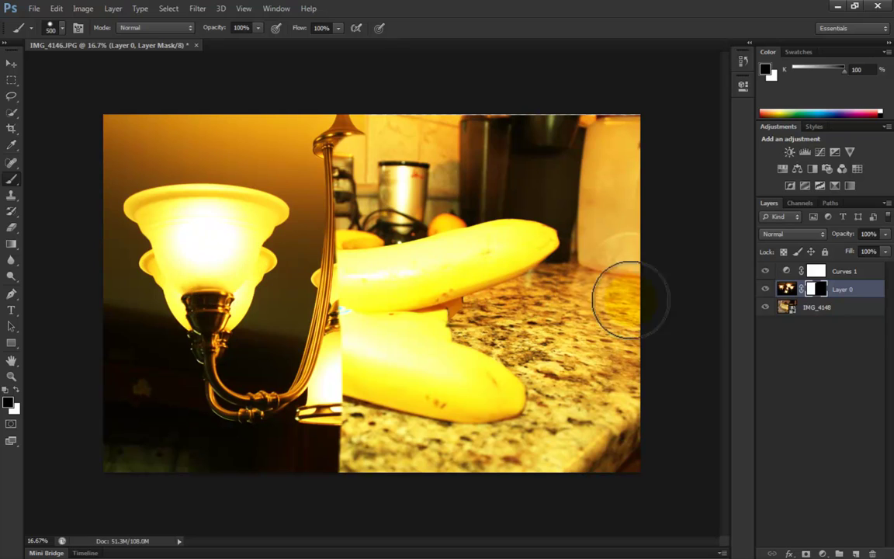
click(832, 271)
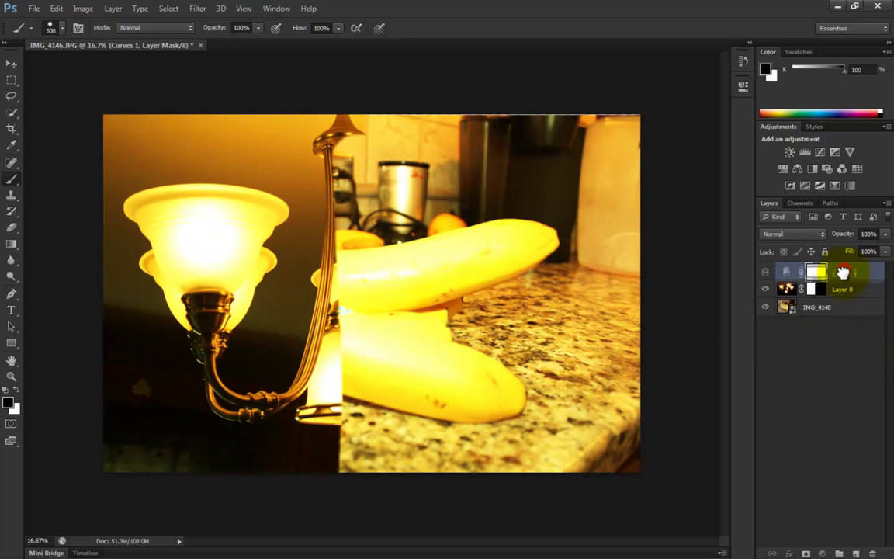
drag(843, 272, 845, 303)
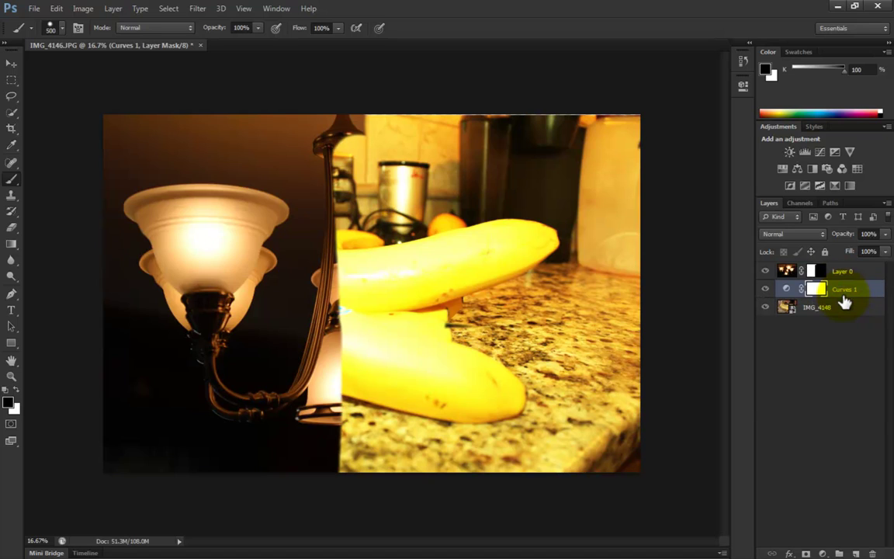
click(373, 309)
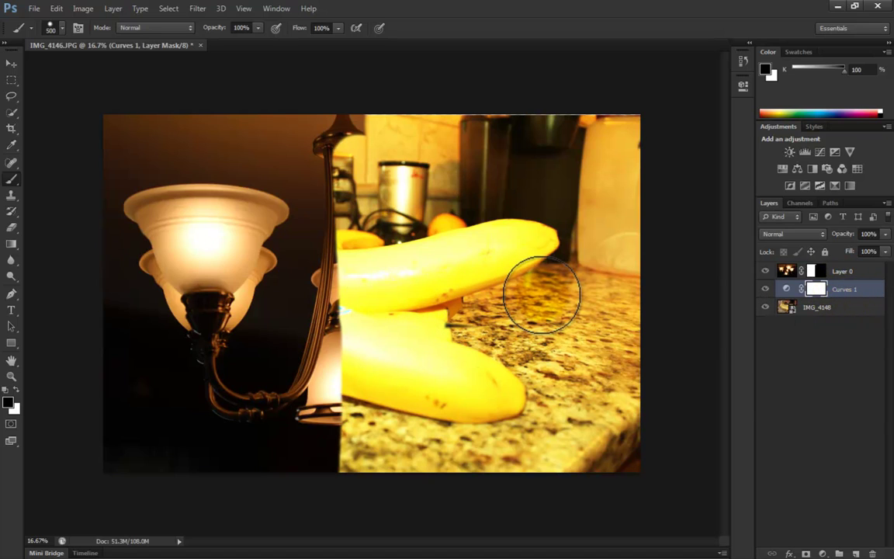
click(867, 298)
drag(852, 287, 857, 346)
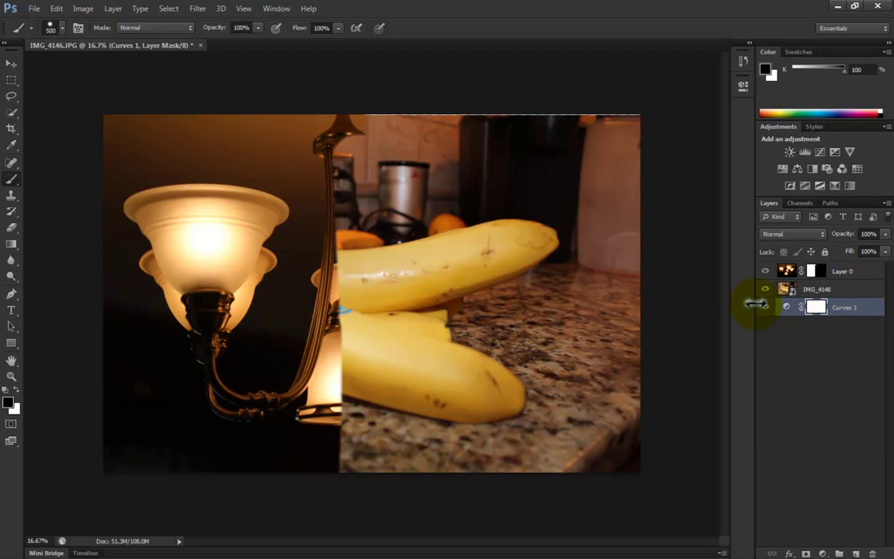
drag(846, 311, 852, 289)
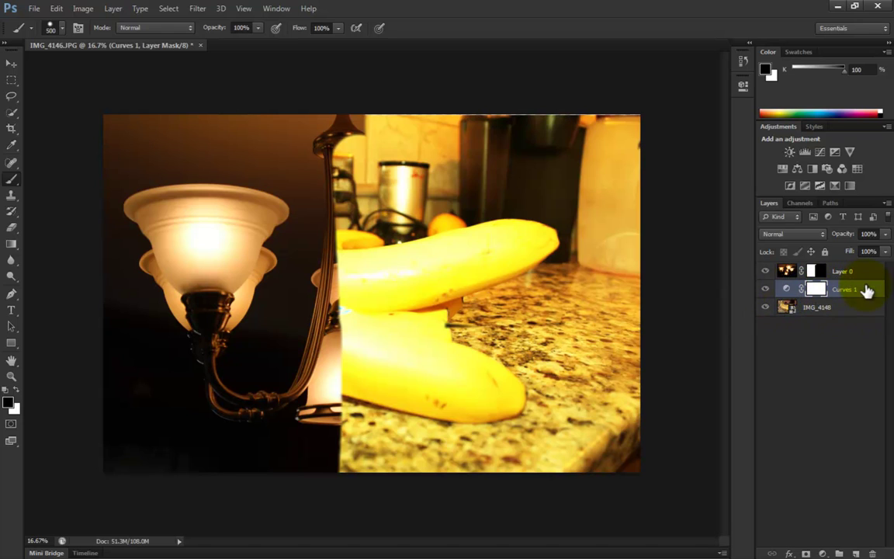
mouse_move(860, 289)
mouse_down()
mouse_move(858, 270)
mouse_move(860, 303)
mouse_up()
- Toggle the Curves 1 adjustment off and back on to compare its effect on the composite
drag(860, 301, 838, 268)
mouse_move(200, 215)
mouse_down()
mouse_move(225, 233)
mouse_move(185, 339)
mouse_move(199, 319)
mouse_move(383, 302)
mouse_up()
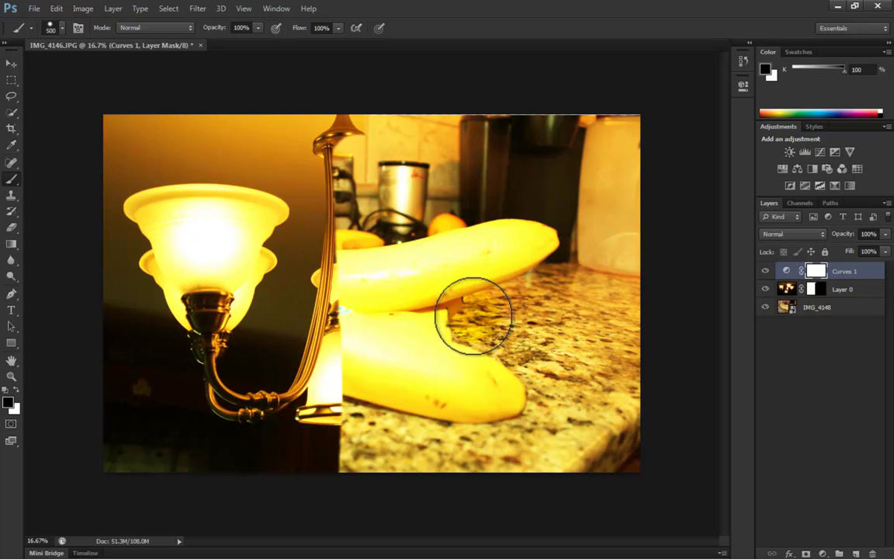
click(767, 271)
click(767, 271)
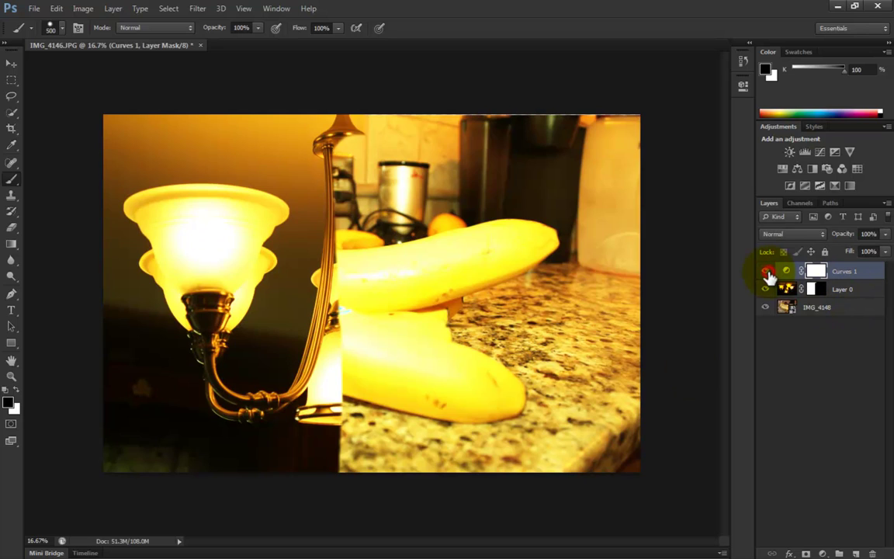
- Clip Curves 1 to Layer 0 so its brightening affects only the chandelier
right_click(842, 279)
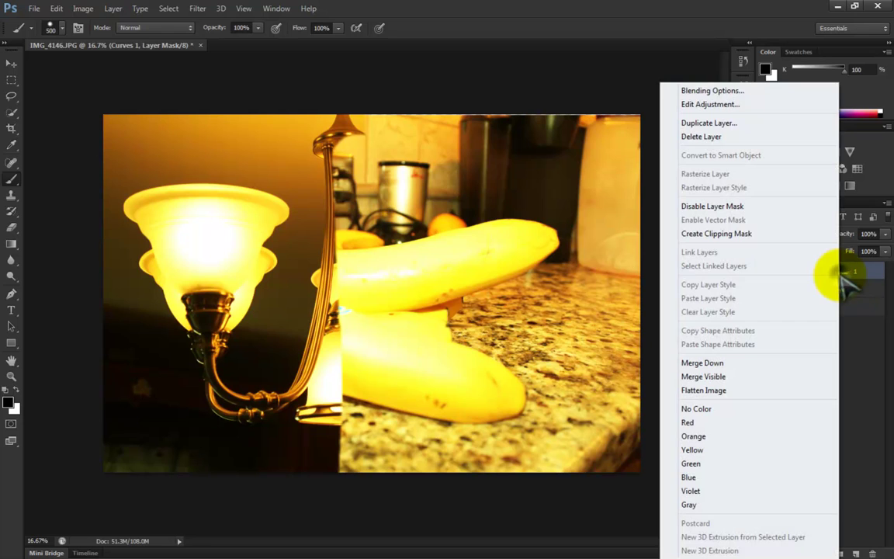
click(716, 233)
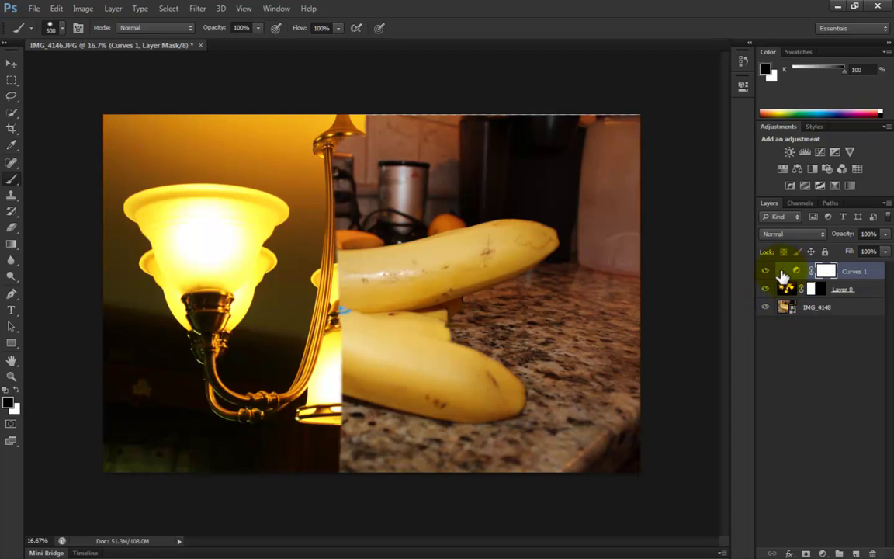
mouse_move(852, 267)
mouse_down()
mouse_move(851, 295)
mouse_move(850, 259)
mouse_move(854, 271)
mouse_up()
click(852, 293)
right_click(854, 271)
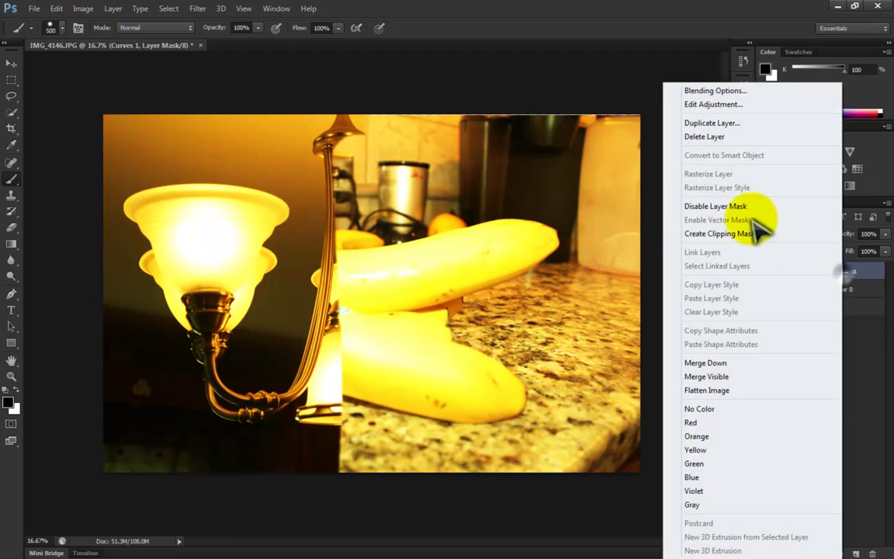
click(758, 229)
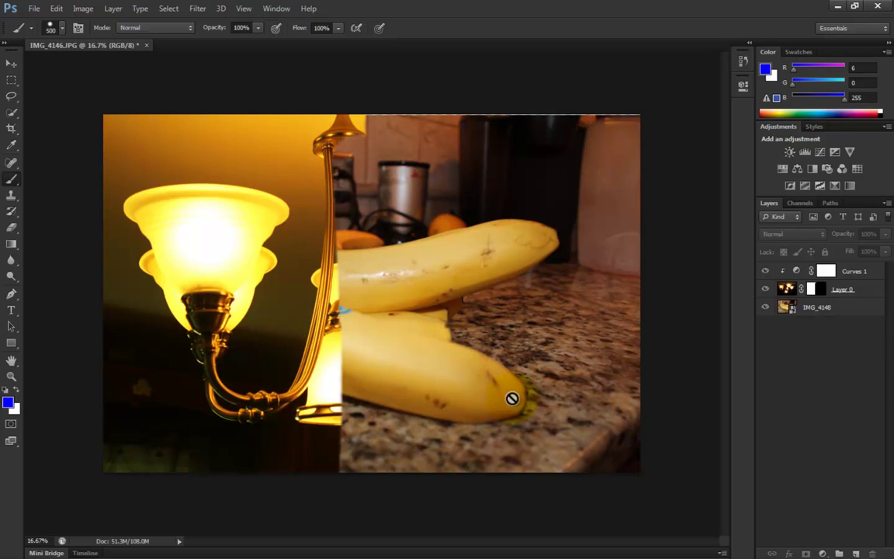
- Release and reapply Curves 1's clipping mask on Layer 0, then open its curve settings
right_click(867, 280)
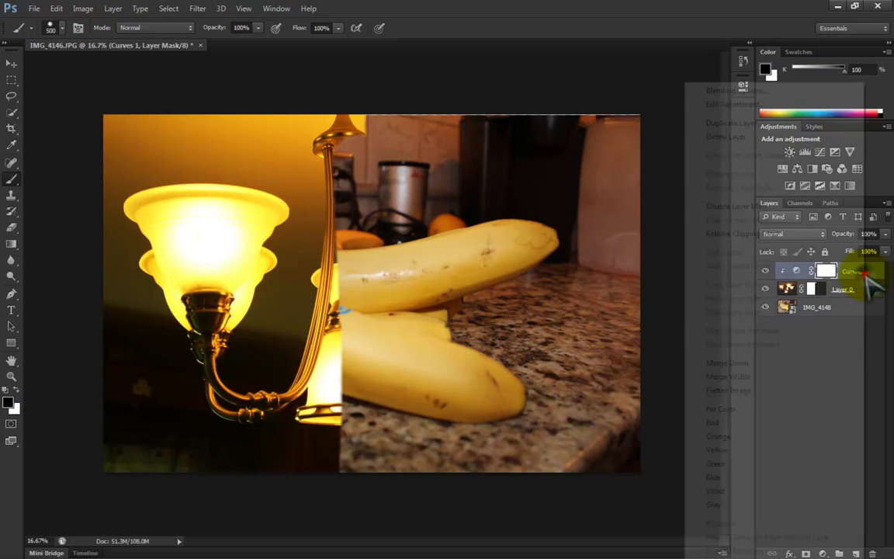
click(794, 235)
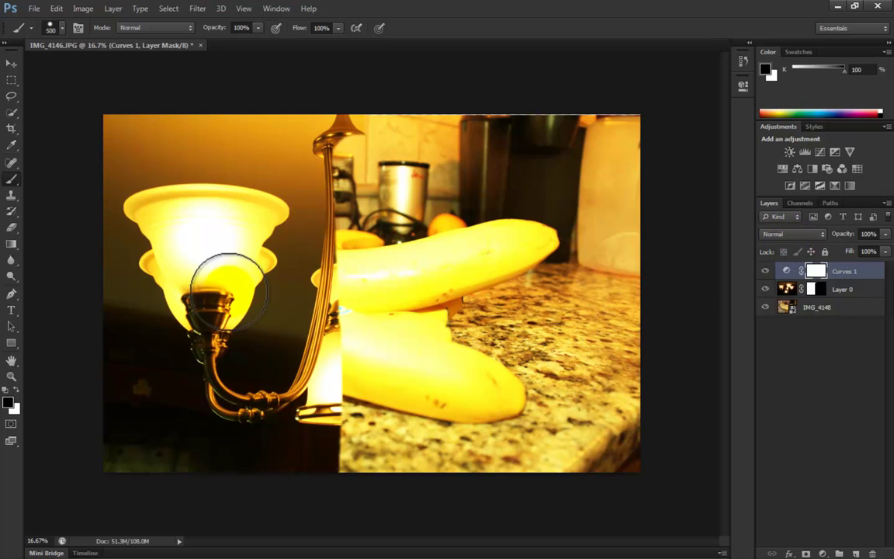
right_click(846, 277)
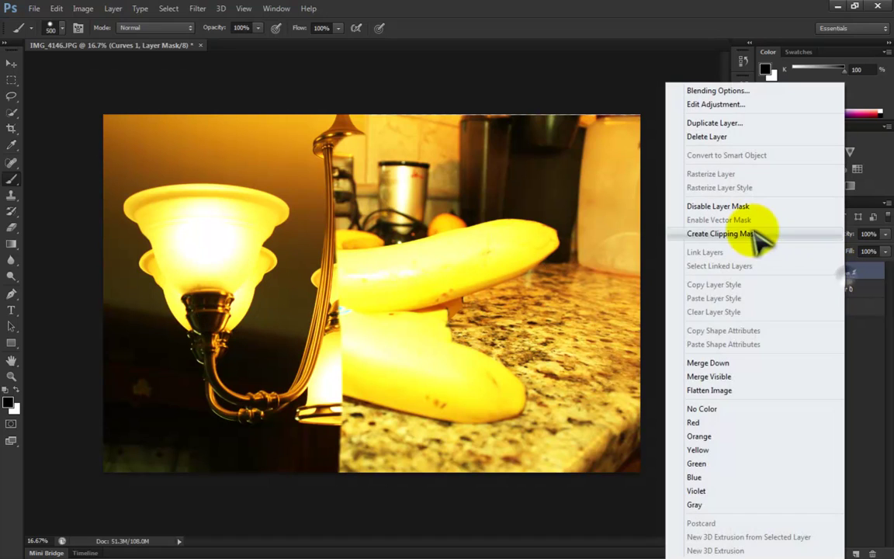
click(749, 234)
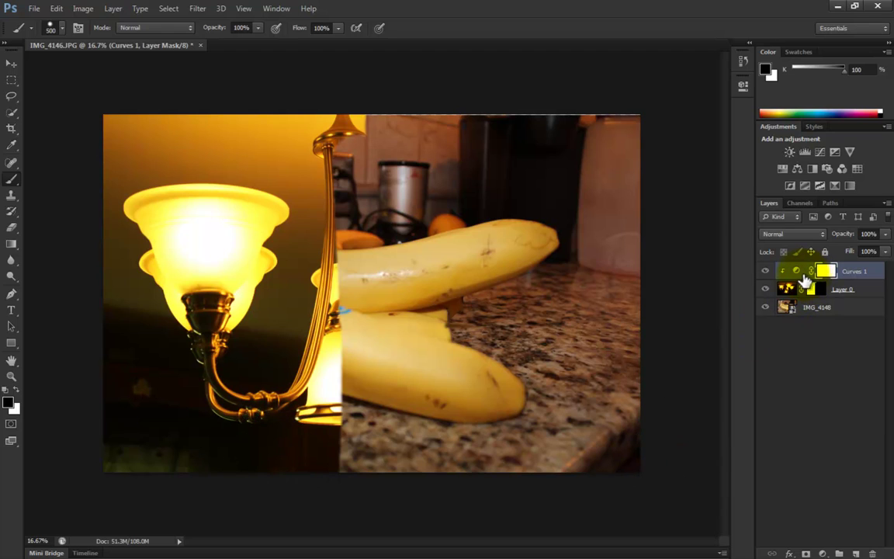
double_click(802, 276)
- Reshape the RGB curve point to darken the chandelier, then close Properties and deselect all layers
drag(617, 187, 626, 220)
click(614, 206)
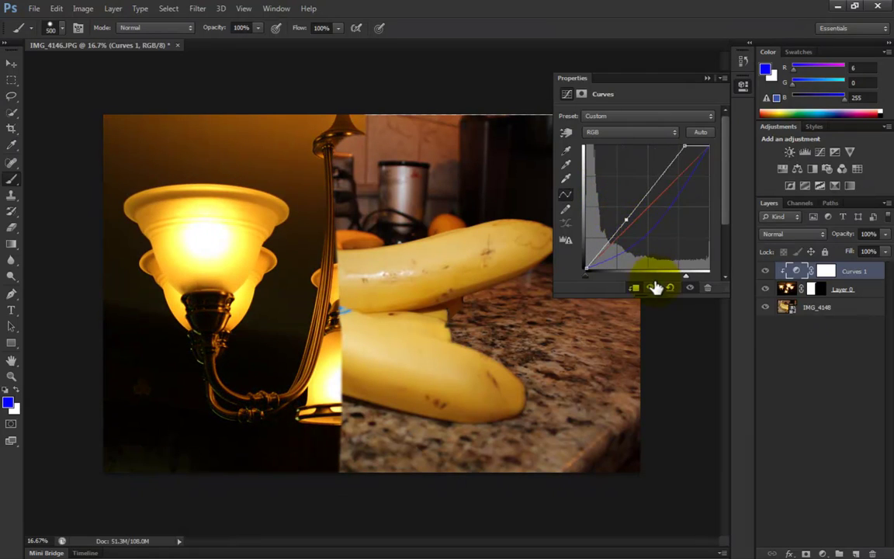
click(509, 354)
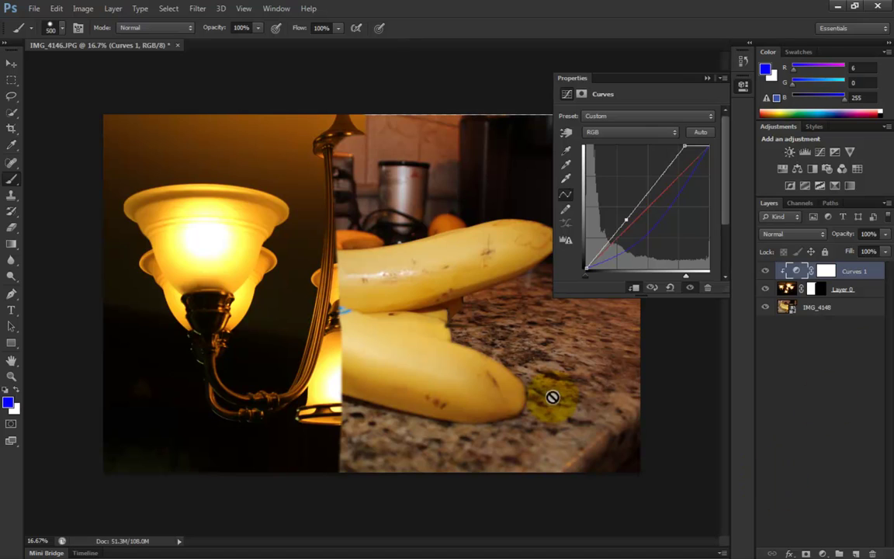
click(706, 76)
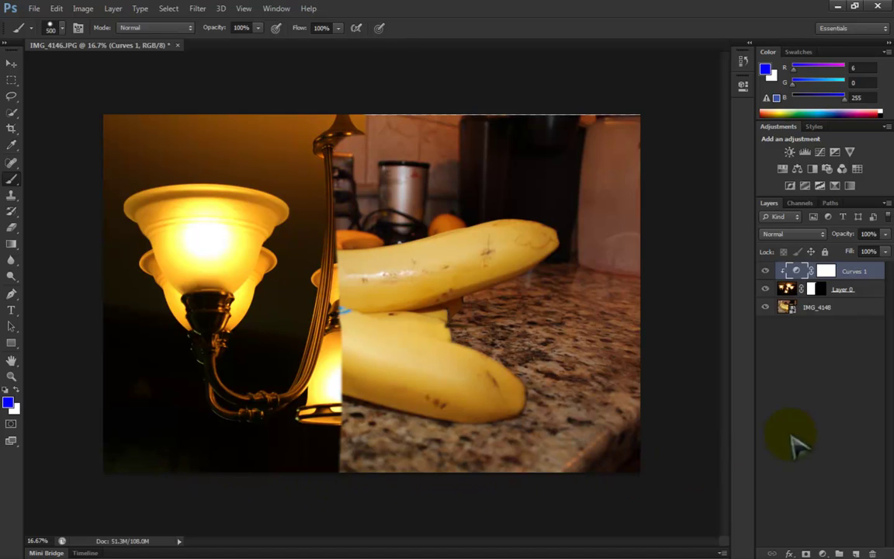
click(816, 388)
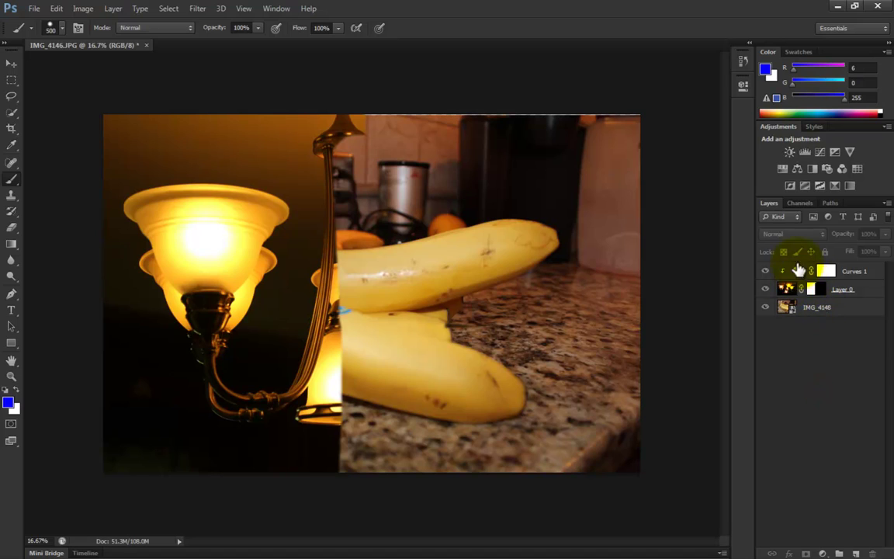